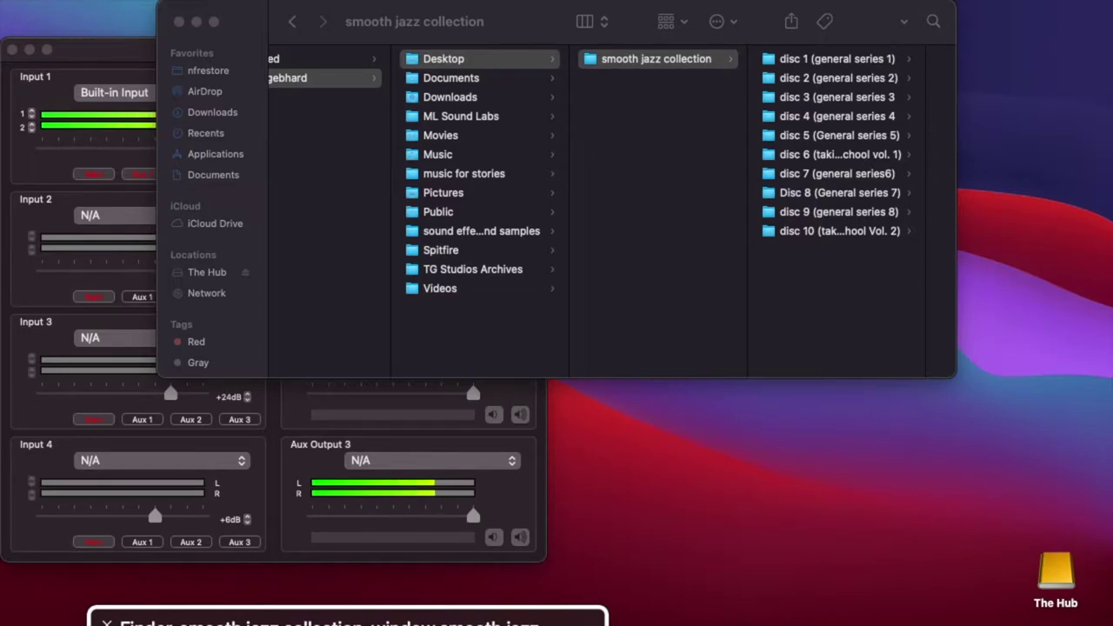
# - Switch to Logic Pro and create a new empty project with the default settings
pyautogui.press('super+Tab')
pyautogui.press('super+Tab')
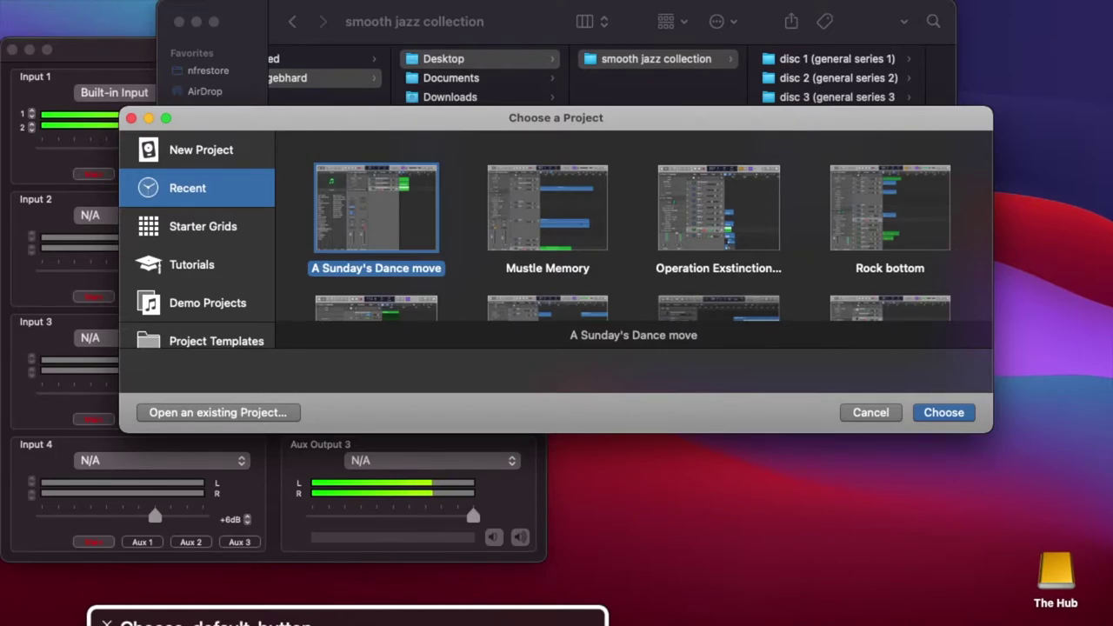
pyautogui.press('Tab')
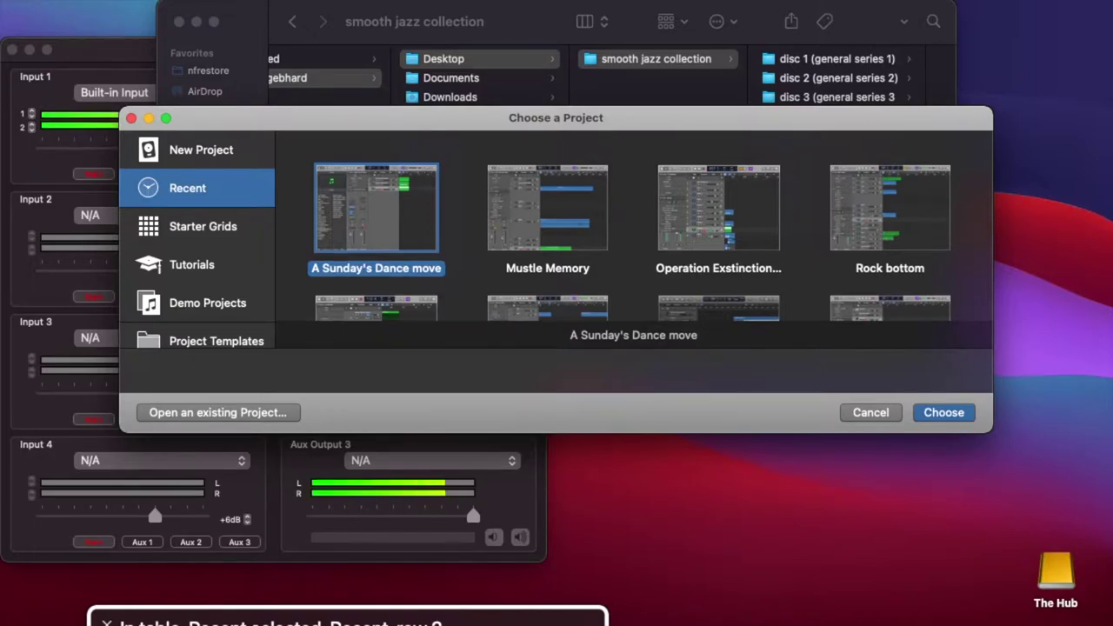
pyautogui.click(201, 149)
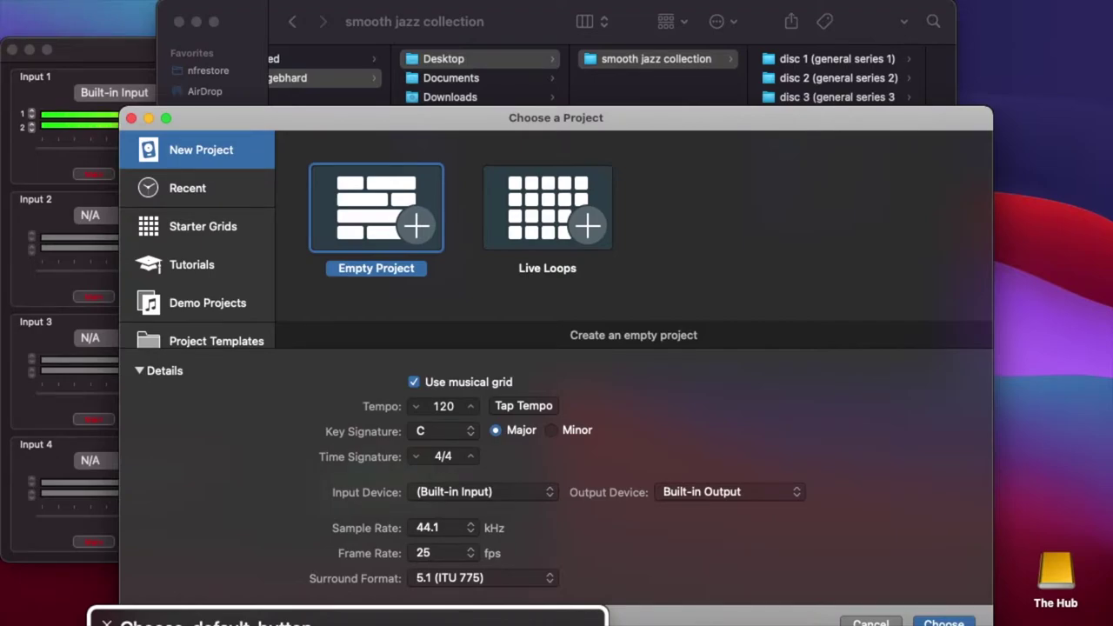
pyautogui.press('Return')
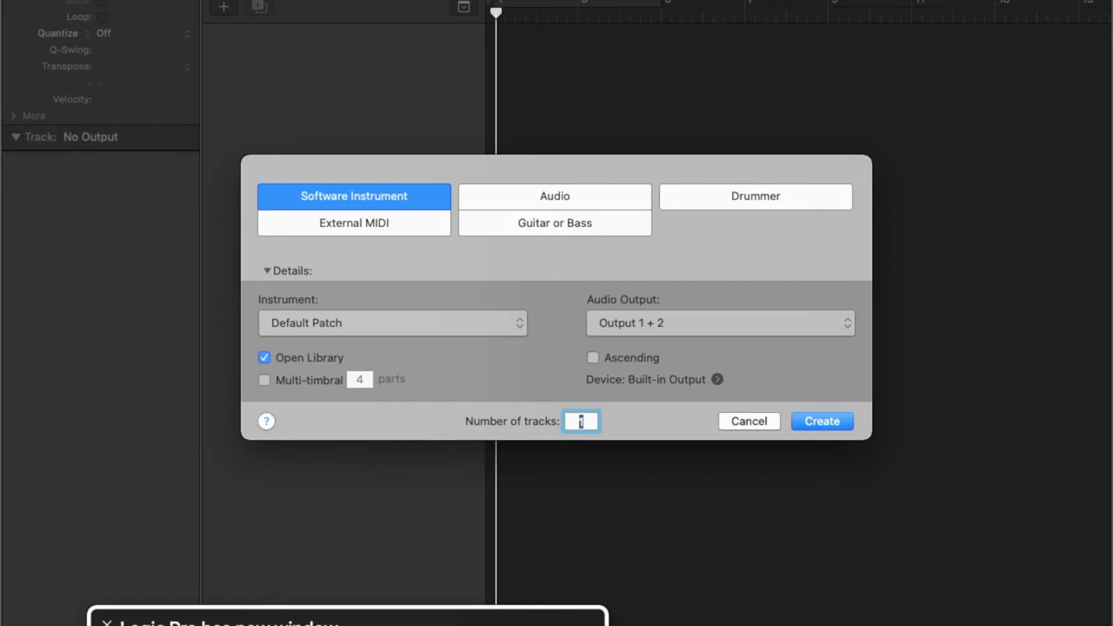
# - Review the available track types and create one Software Instrument track with the Default Patch
pyautogui.press('Tab')
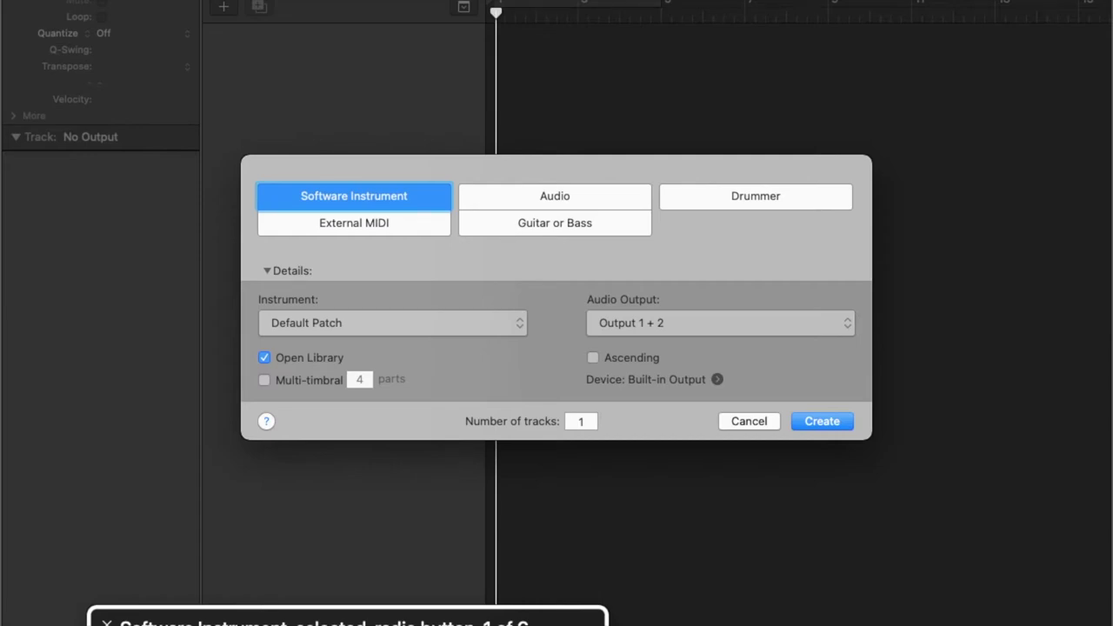
pyautogui.hotkey('ctrl', 'alt', 'Right')
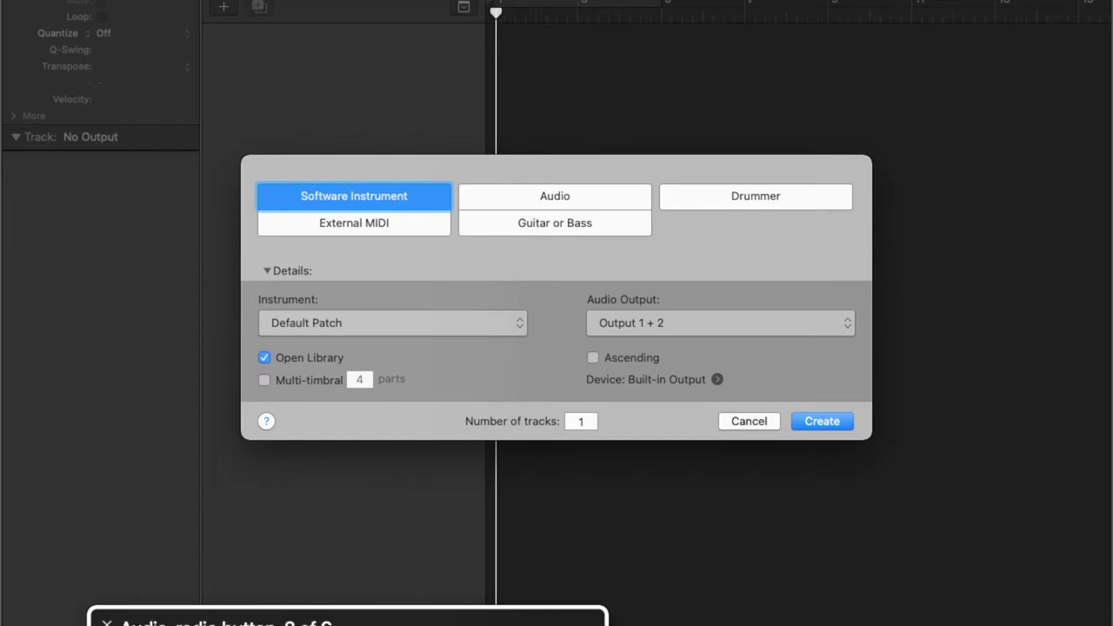
pyautogui.hotkey('ctrl', 'alt', 'Right')
pyautogui.hotkey('ctrl', 'alt', 'Right')
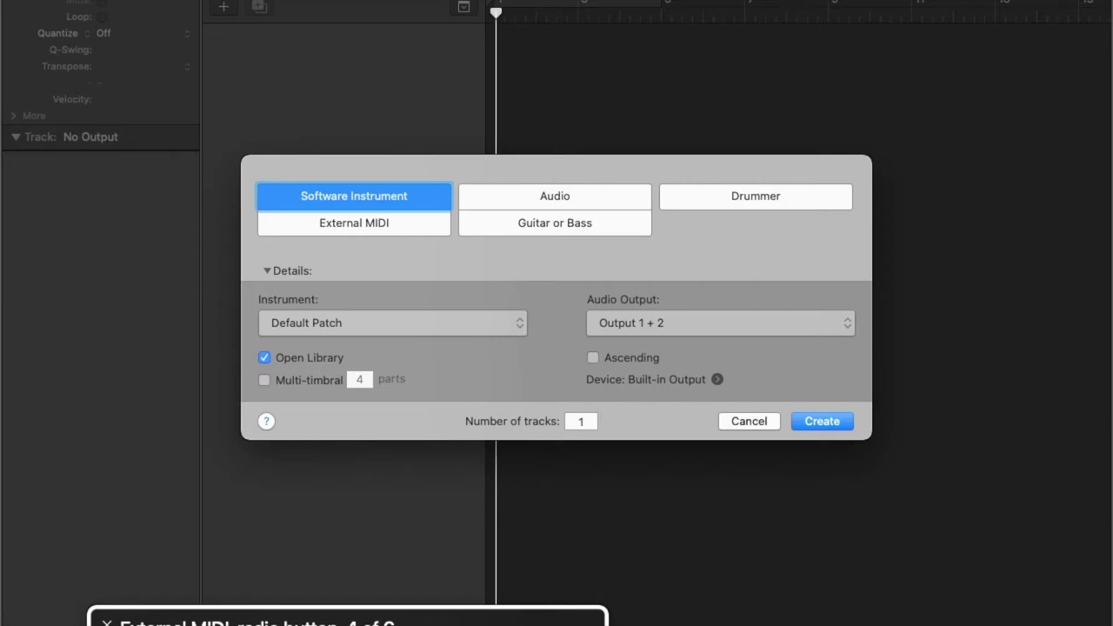
pyautogui.hotkey('ctrl', 'alt', 'Left')
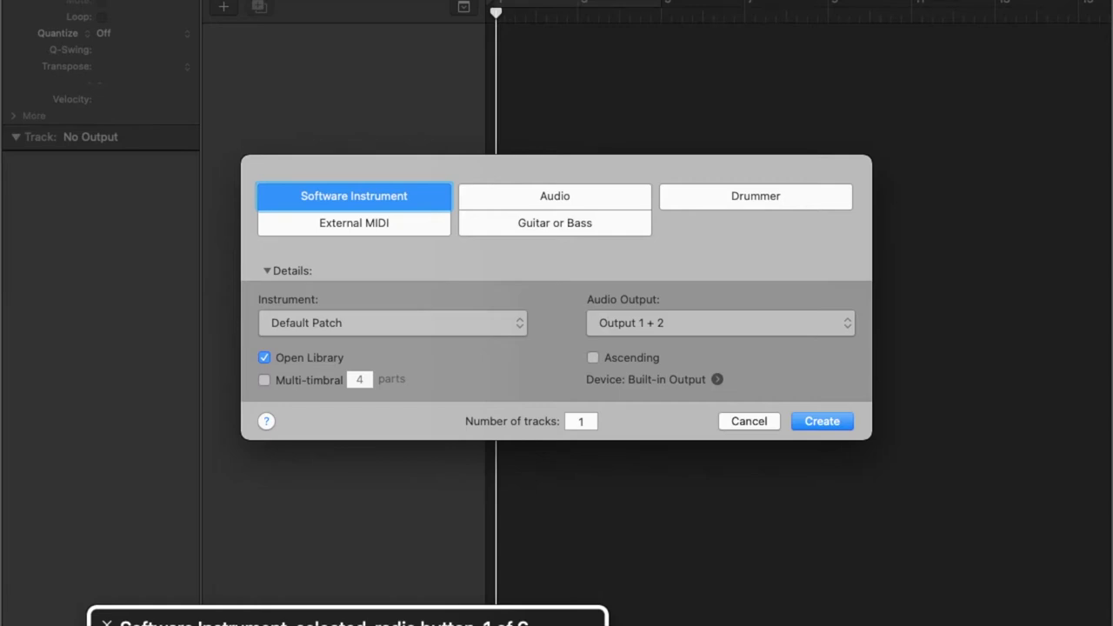
pyautogui.press('Tab')
pyautogui.press('Return')
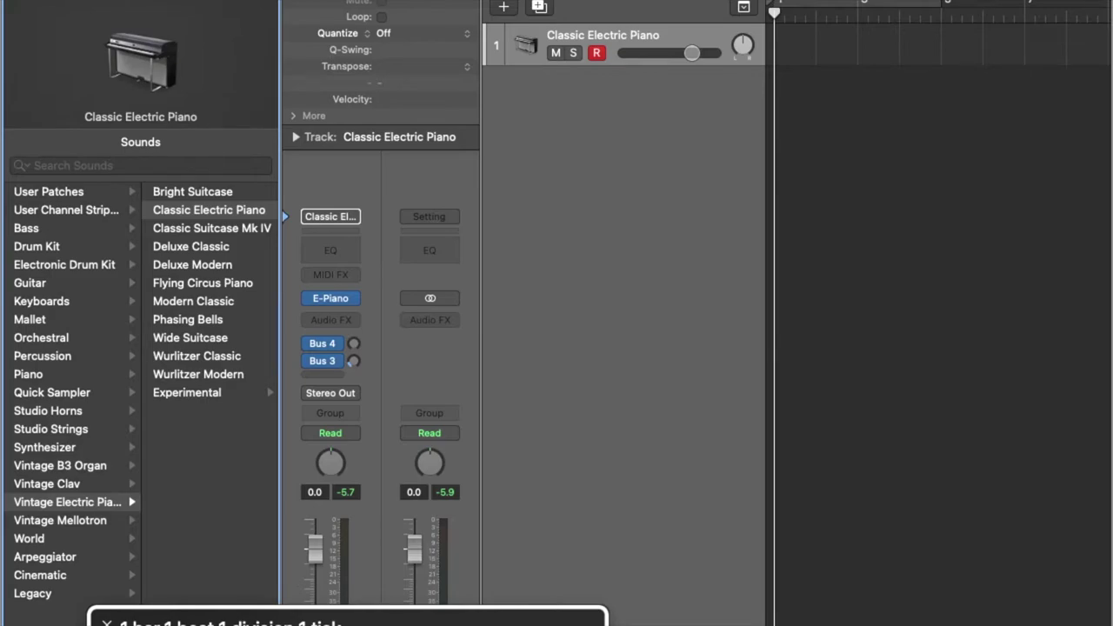
# - Step the playhead forward bar by bar to bar 7 and back to bar 1
pyautogui.press('.')
pyautogui.press('.')
pyautogui.press('.')
pyautogui.press('.')
pyautogui.press('.')
pyautogui.press('.')
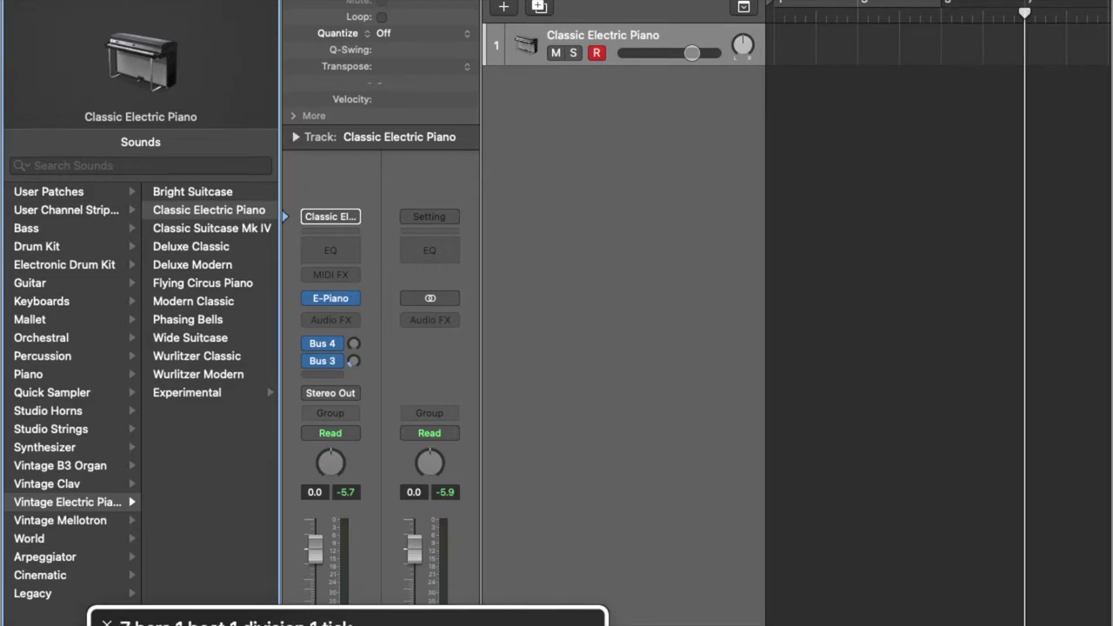
pyautogui.press(',')
pyautogui.press(',')
pyautogui.press(',')
pyautogui.press(',')
pyautogui.press(',')
pyautogui.press(',')
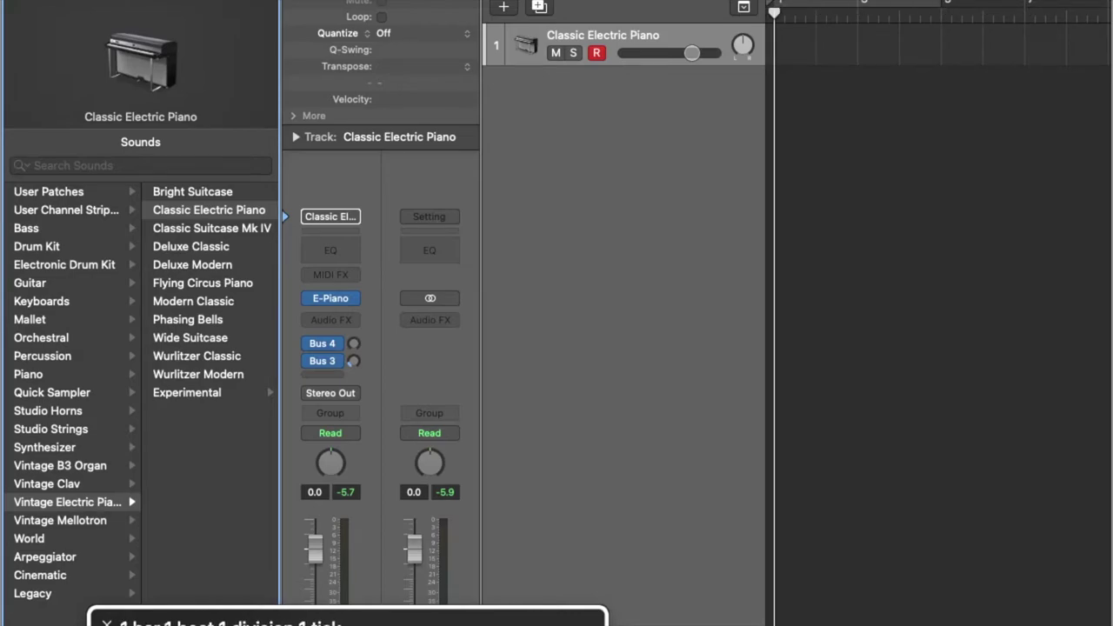
# - Turn on the metronome, listen to its click during playback, and return the playhead to the project start
pyautogui.press('space')
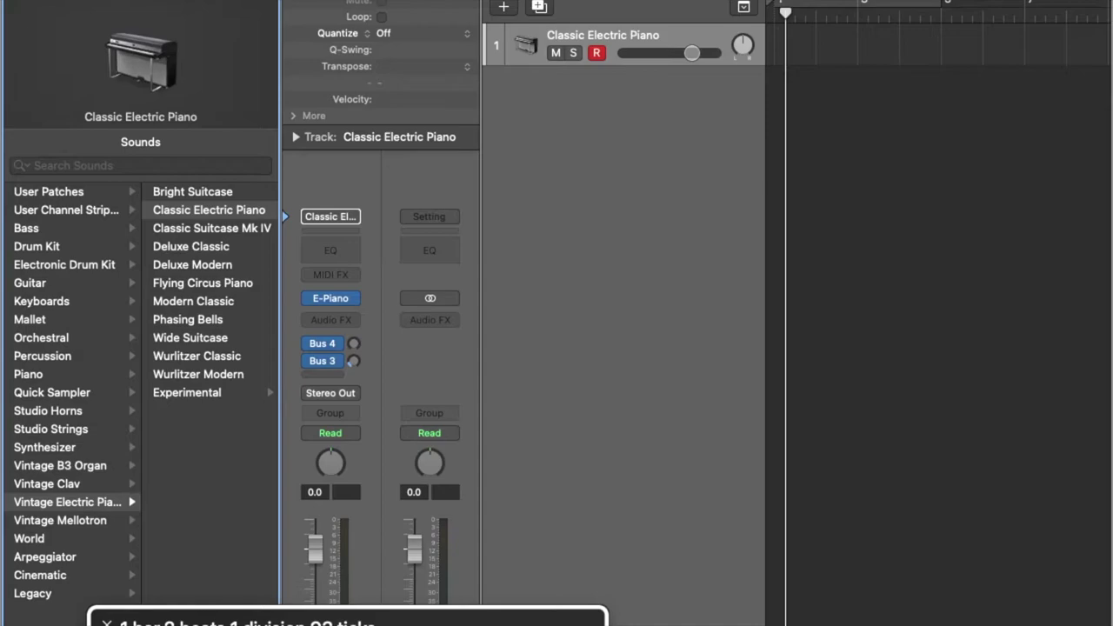
pyautogui.press('k')
pyautogui.press('Return')
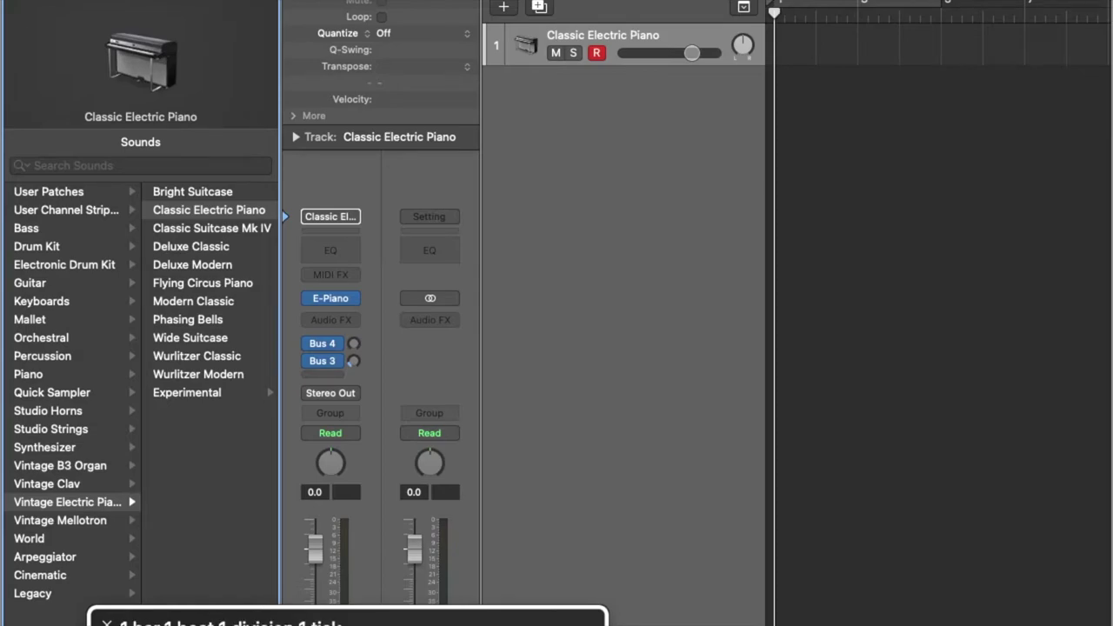
pyautogui.press('space')
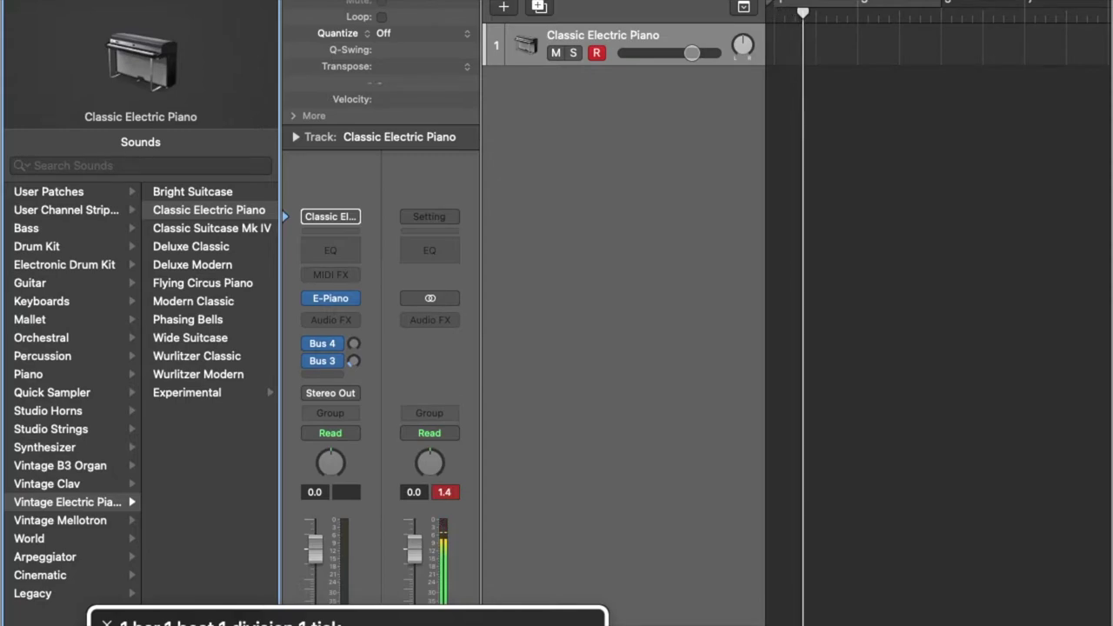
pyautogui.press('space')
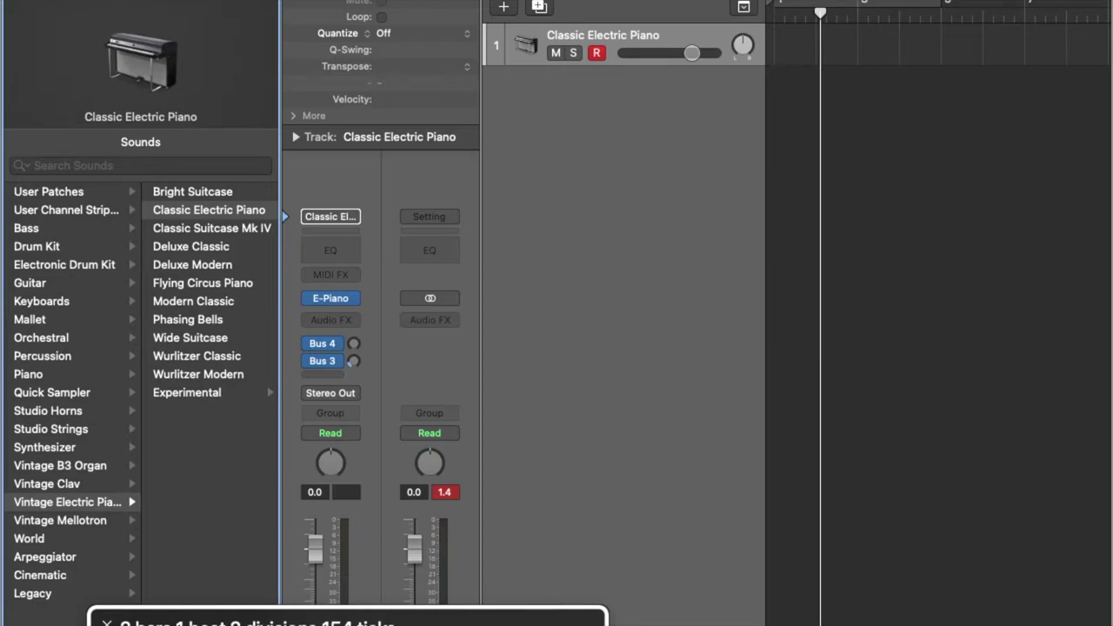
pyautogui.press('Return')
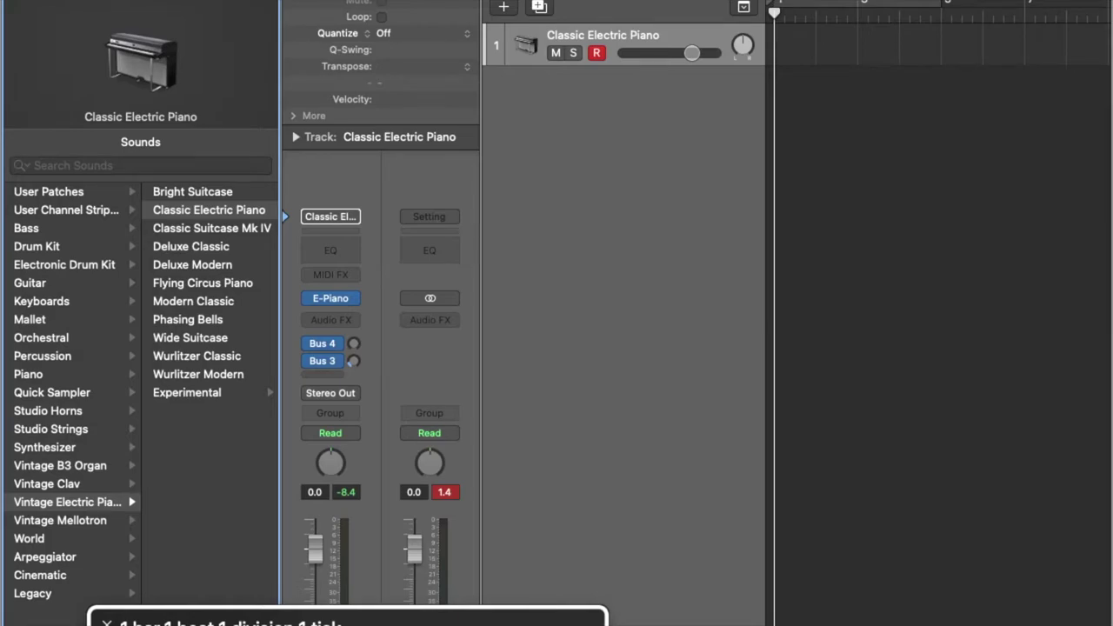
# - Record an electric piano performance from bar 1 into bar 11 and play the recording back from the beginning
pyautogui.press('r')
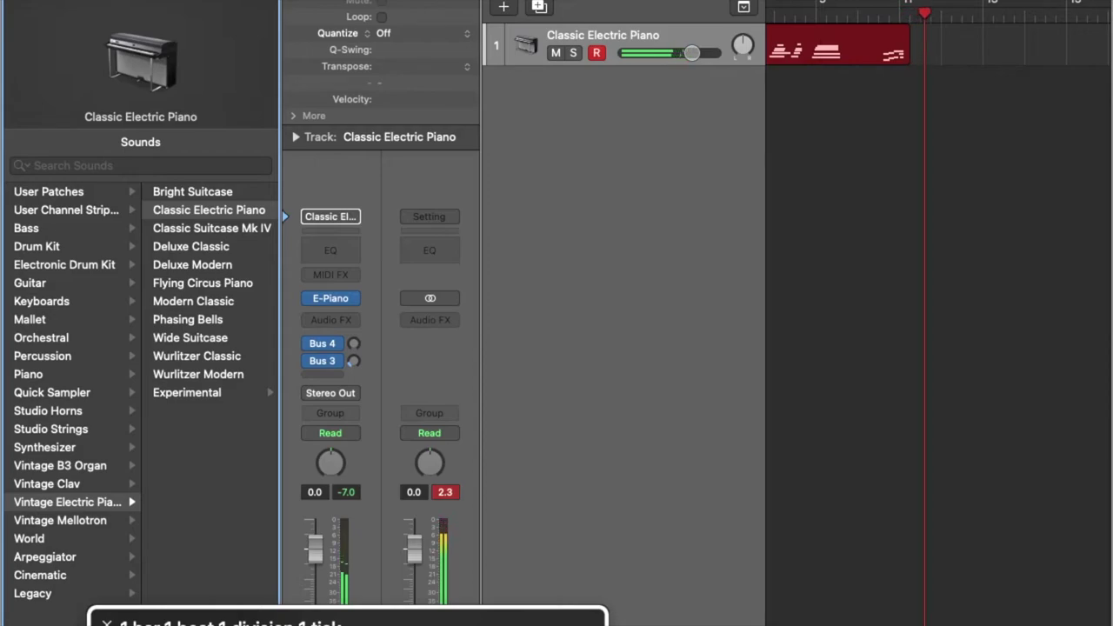
pyautogui.press('space')
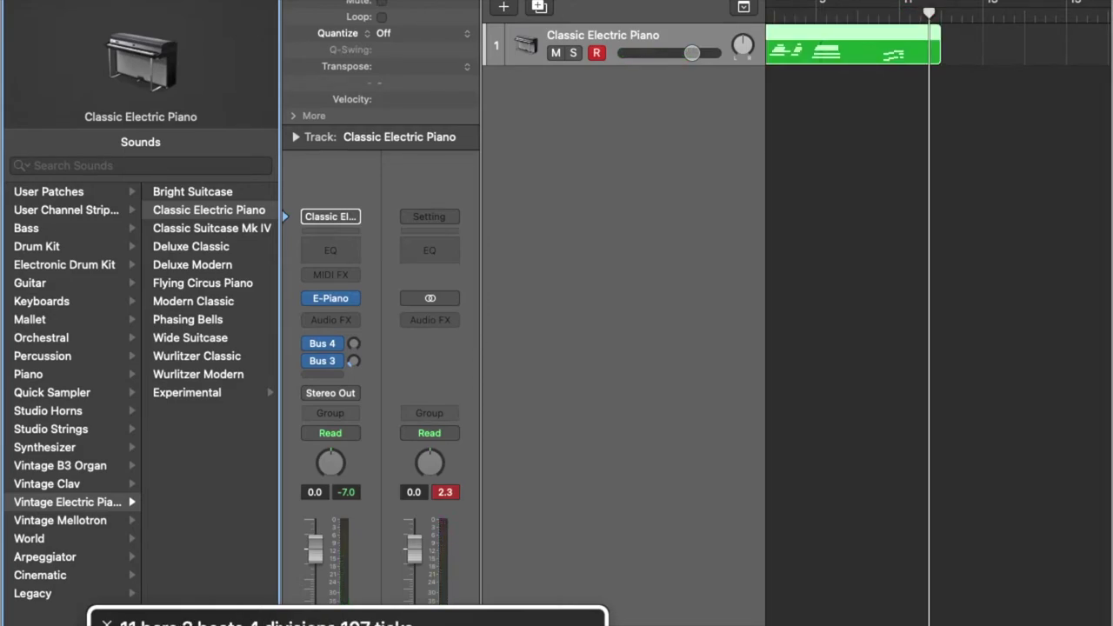
pyautogui.press('Return')
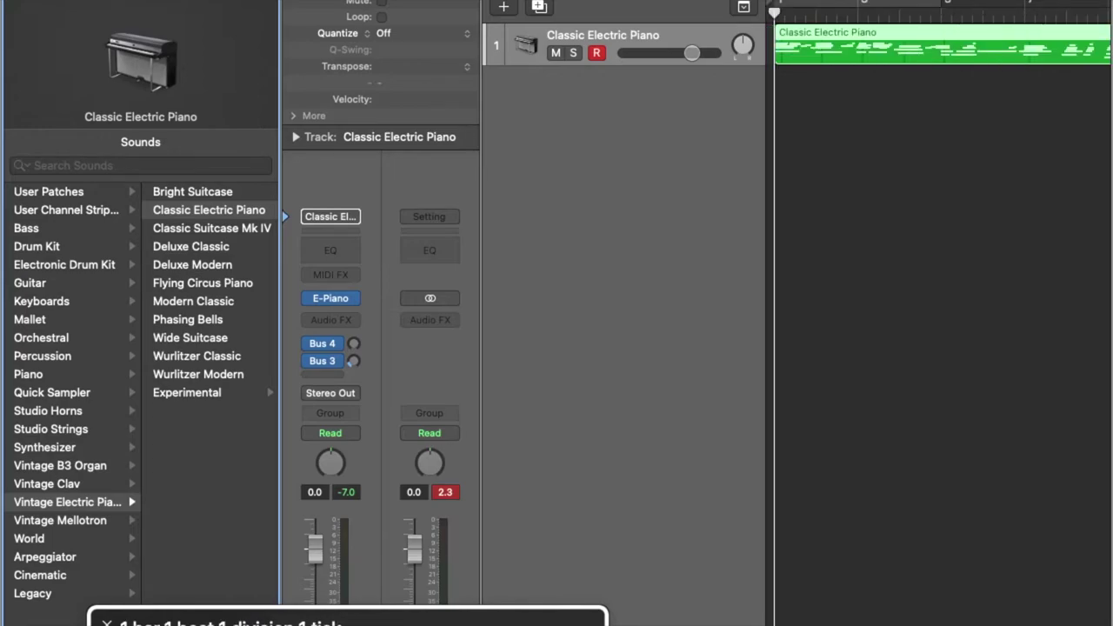
pyautogui.press('space')
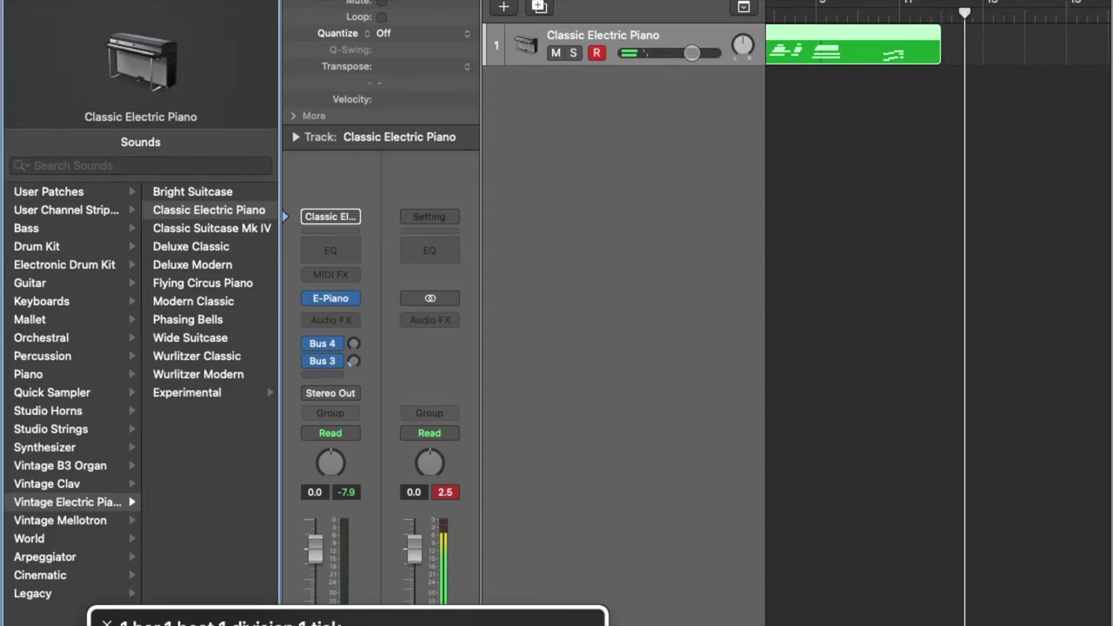
pyautogui.press('space')
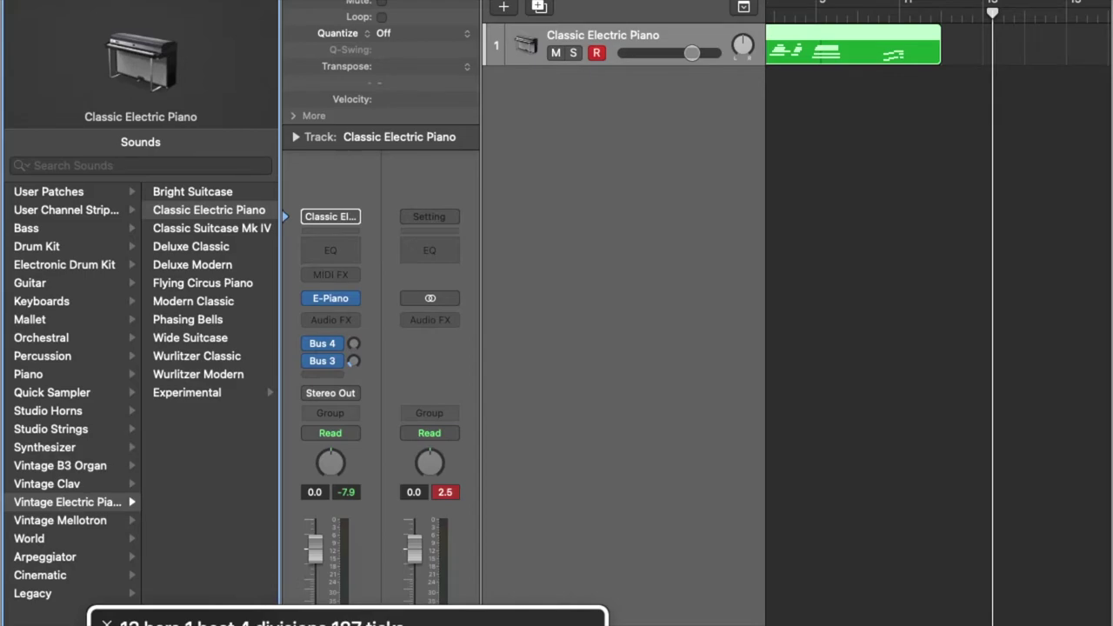
# - Mute the Classic Electric Piano track and play the project from the start
pyautogui.press('m')
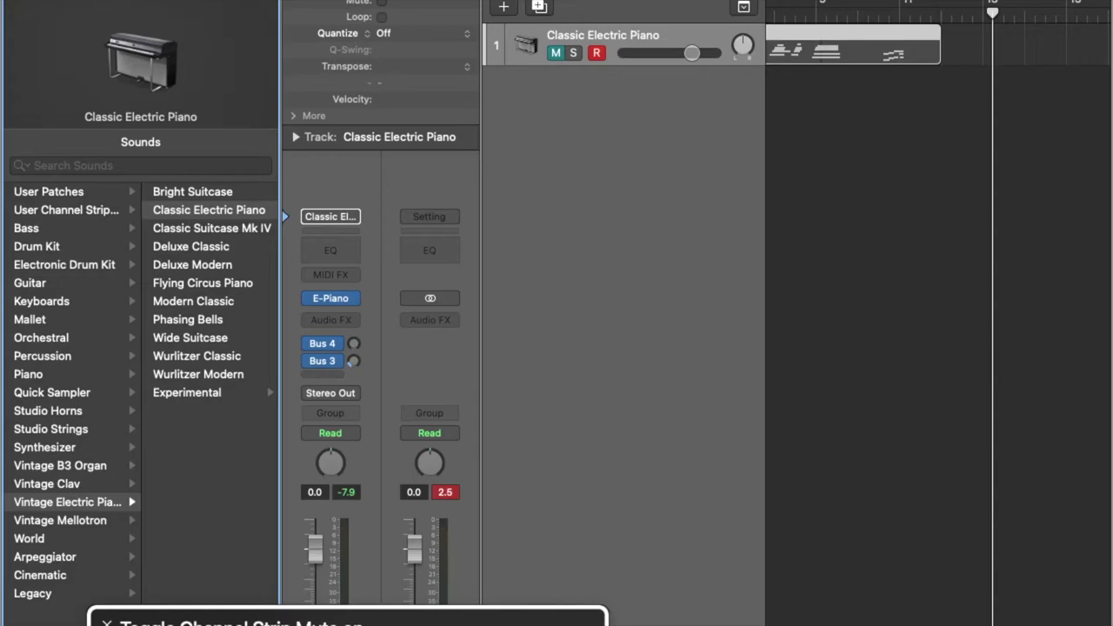
pyautogui.press('Return')
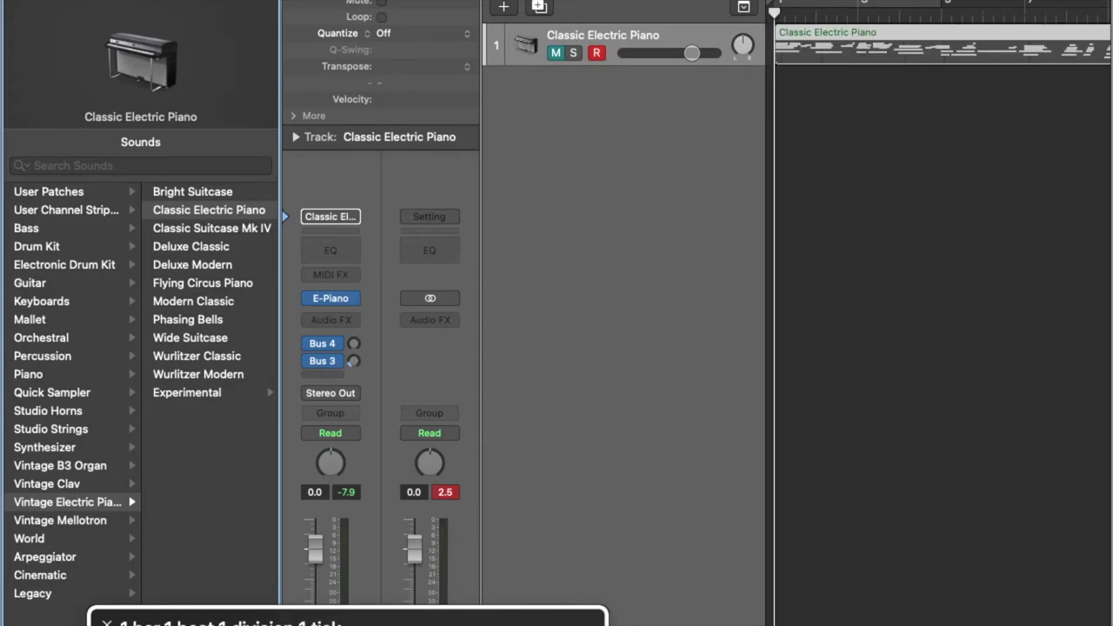
pyautogui.press('space')
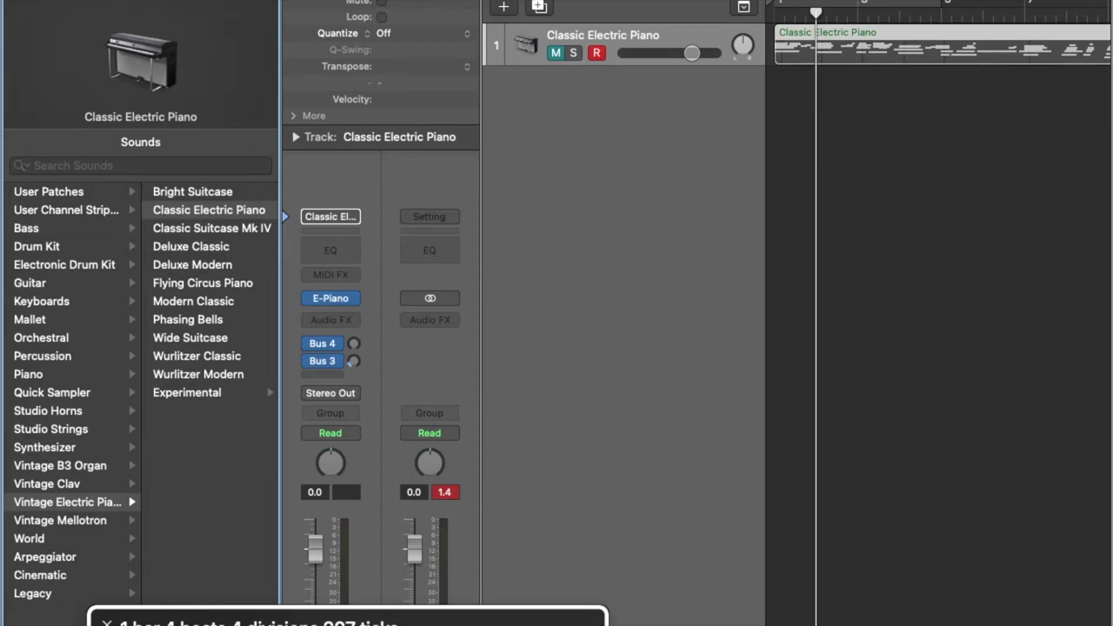
# - Quantize the recorded piano region to 1/16 notes and audition it from bar 1 with the track soloed
pyautogui.press('q')
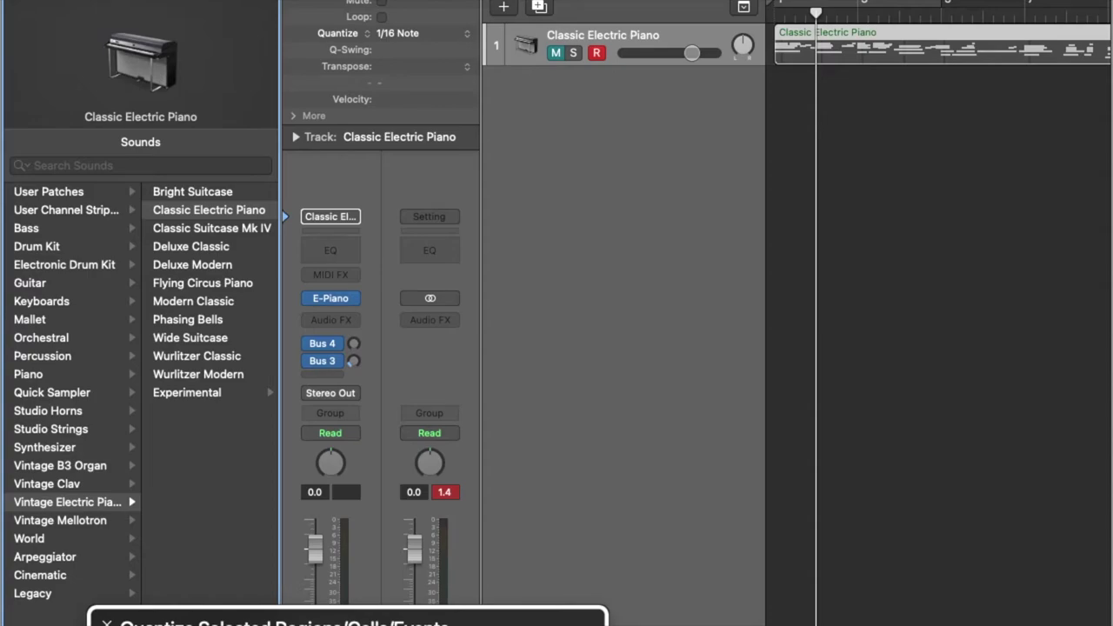
pyautogui.press('Return')
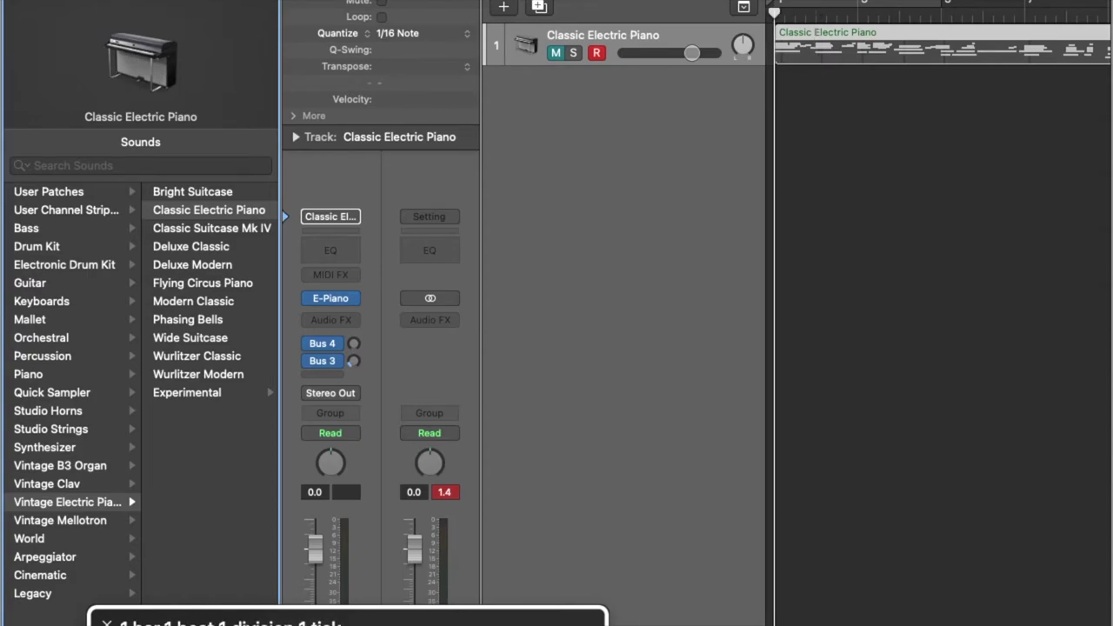
pyautogui.press('s')
pyautogui.press('Return')
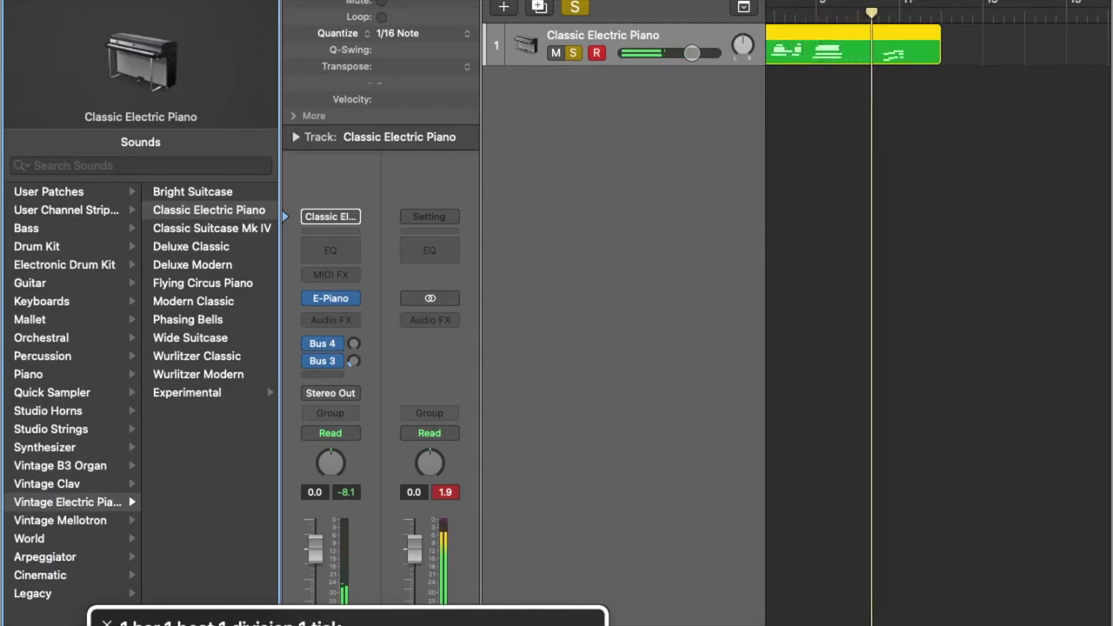
pyautogui.press('space')
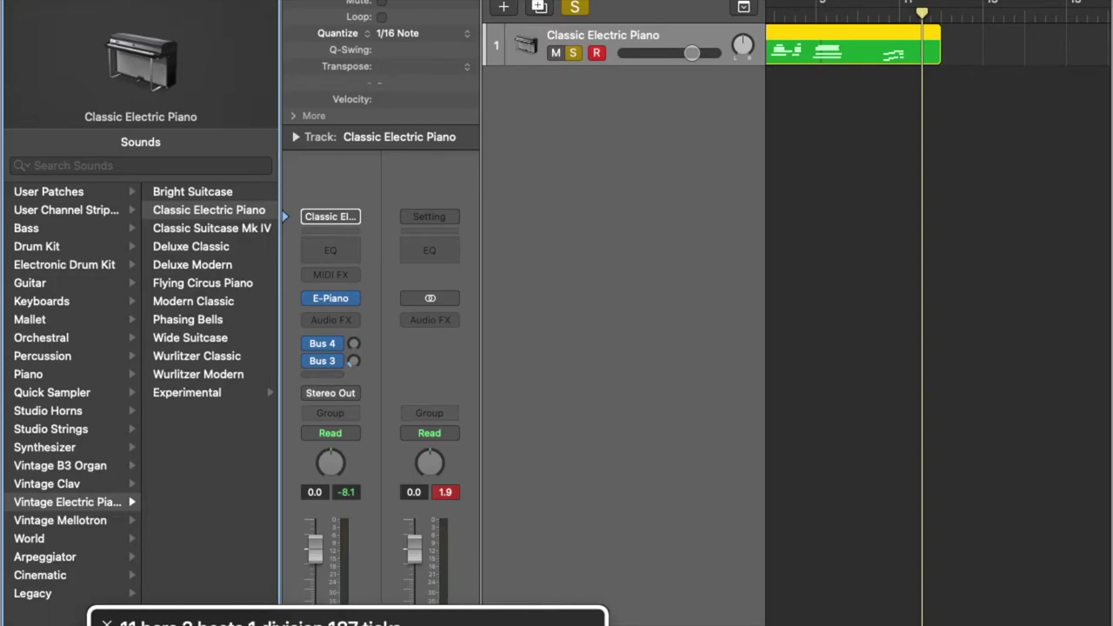
pyautogui.press('Return')
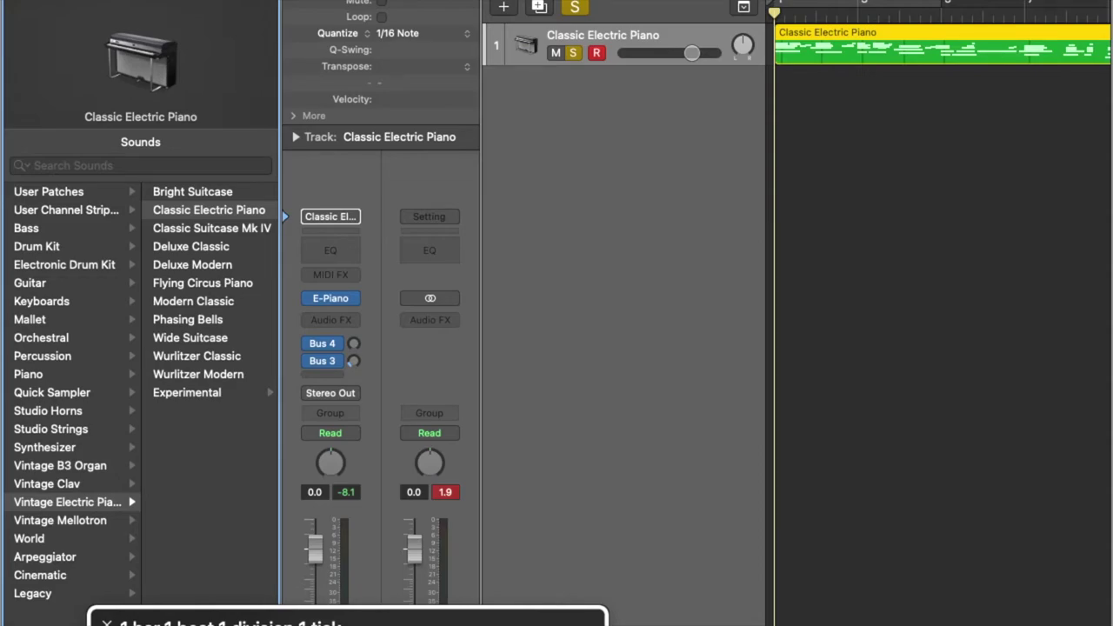
# - Create a second track with duplicate settings of the piano track, and toggle the Library off and on
pyautogui.press('super+d')
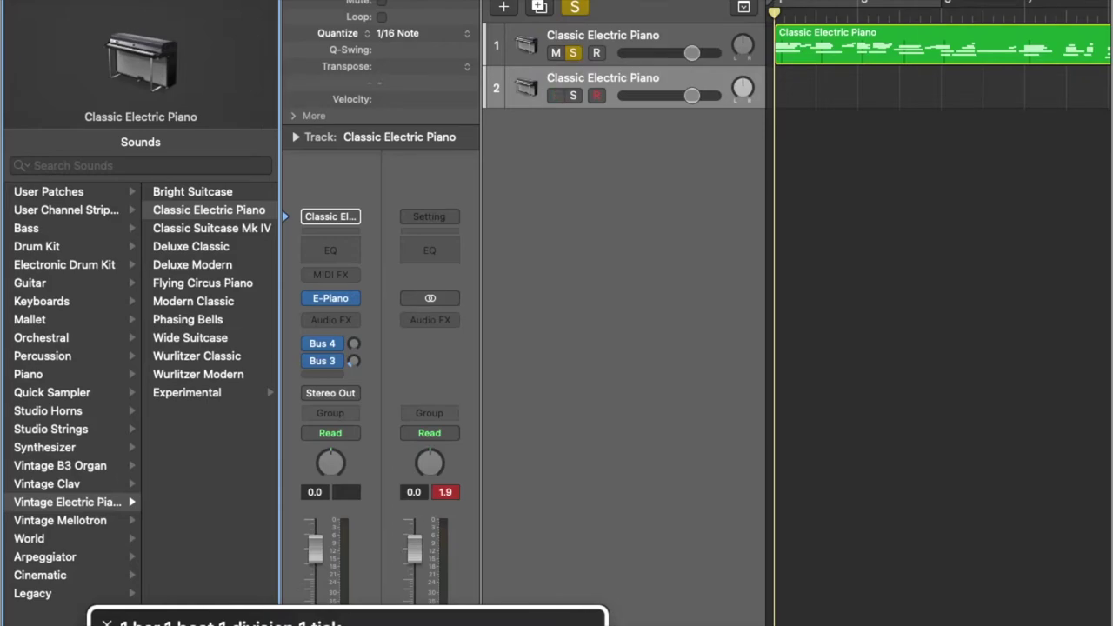
pyautogui.press('y')
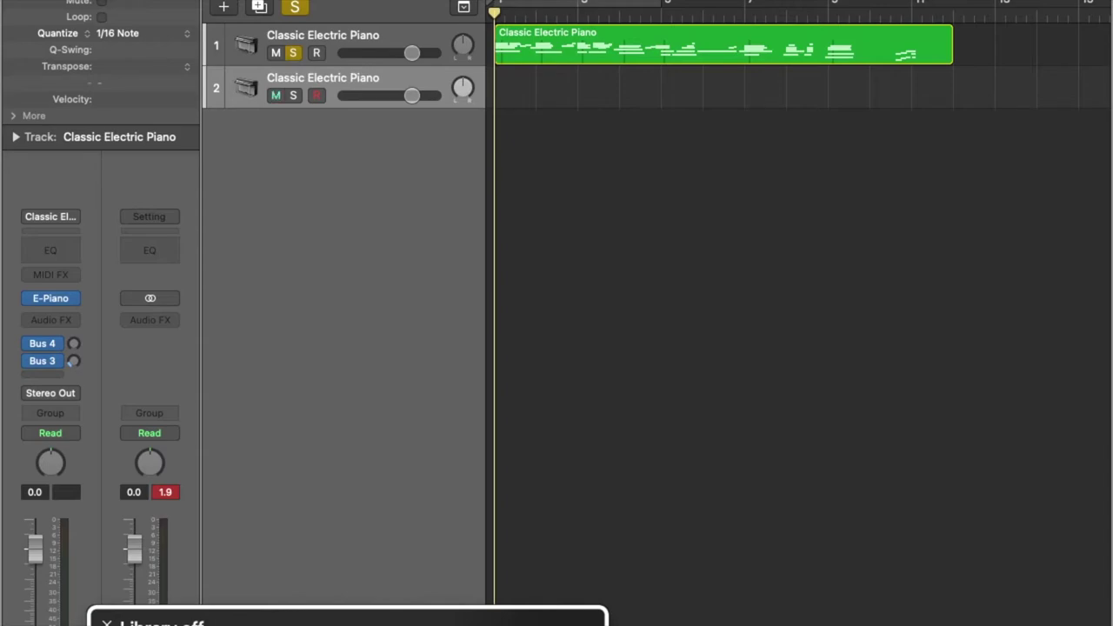
pyautogui.press('y')
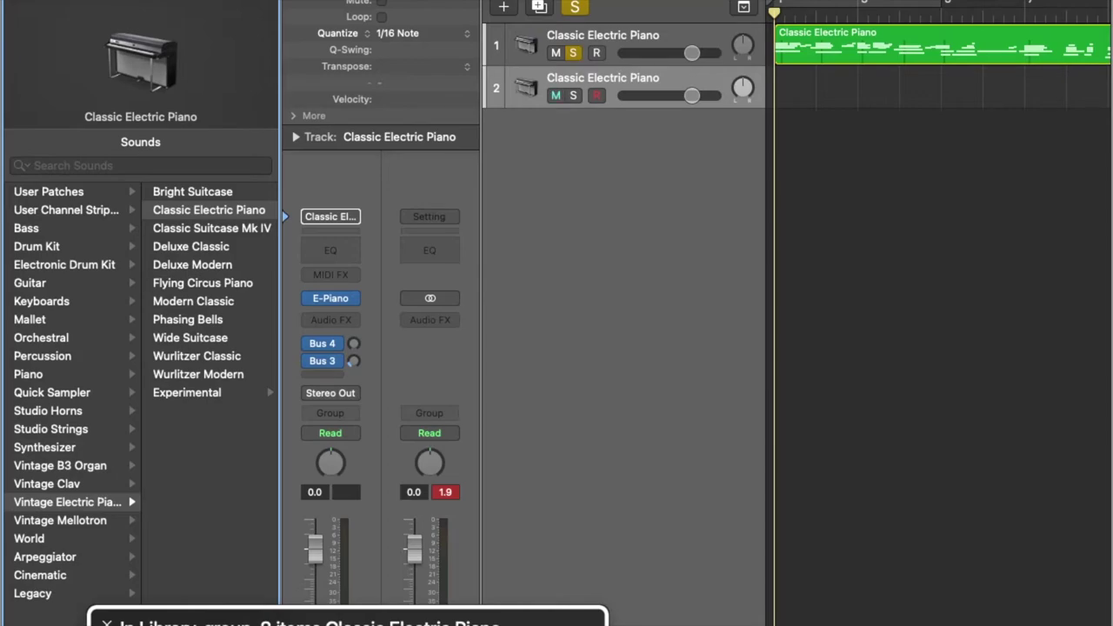
# - Examine the Library's patch categories, going through the list from User Channel Strip Settings down to Legacy
pyautogui.hotkey('ctrl', 'alt', 'Right')
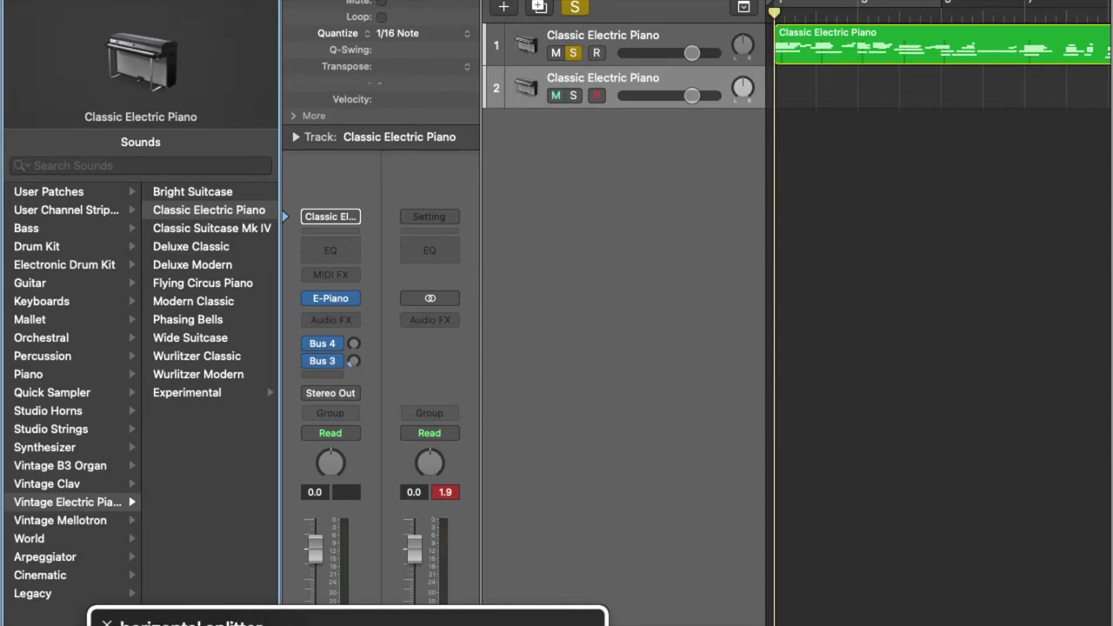
pyautogui.hotkey('ctrl', 'alt', 'Right')
pyautogui.hotkey('ctrl', 'alt', 'Right')
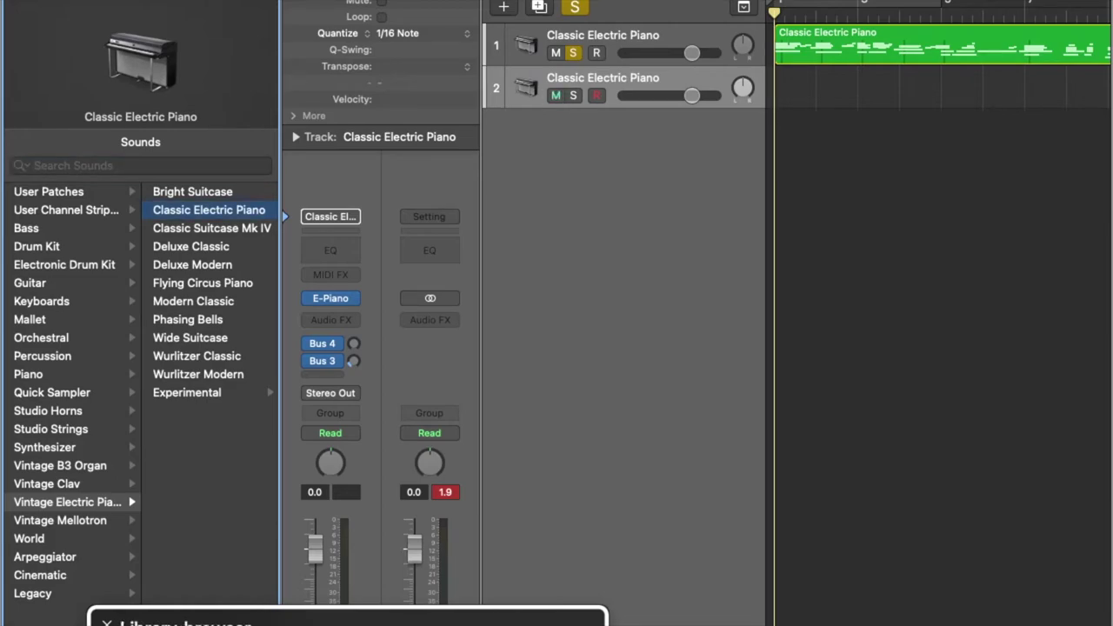
pyautogui.press('Left')
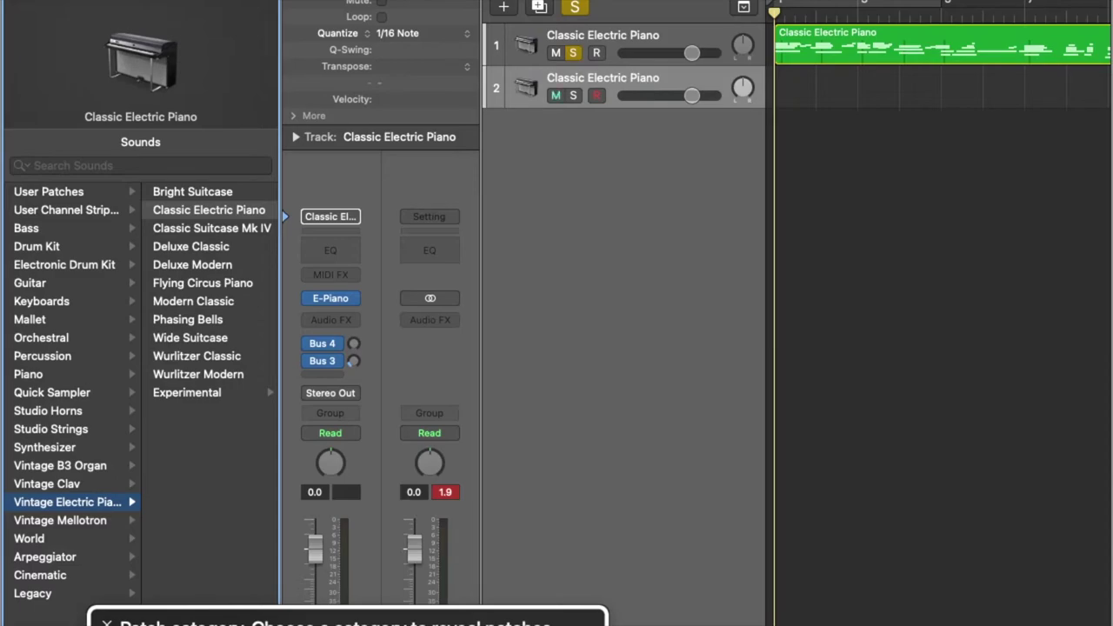
pyautogui.click(66, 209)
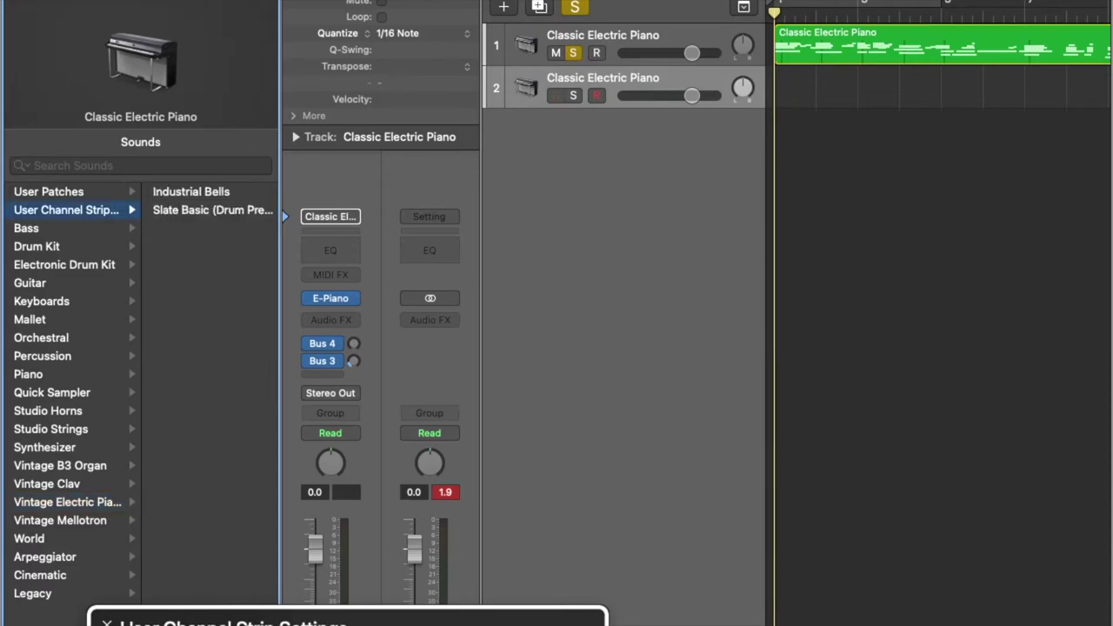
pyautogui.press('Down')
pyautogui.press('Down')
pyautogui.press('Down')
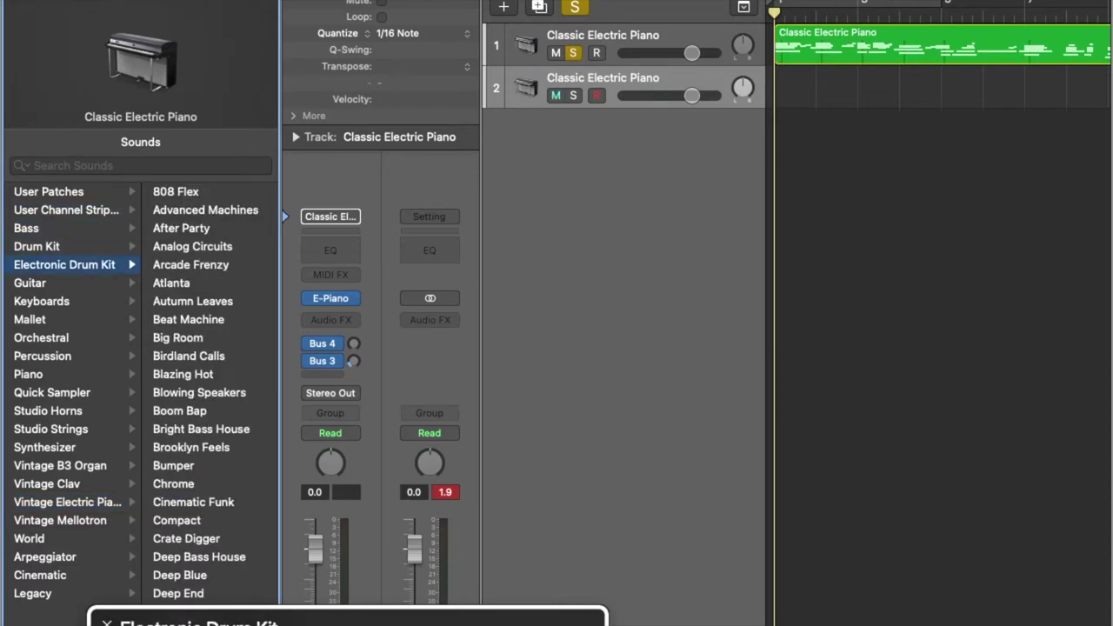
pyautogui.press('Down')
pyautogui.press('Down')
pyautogui.press('Down')
pyautogui.press('Down')
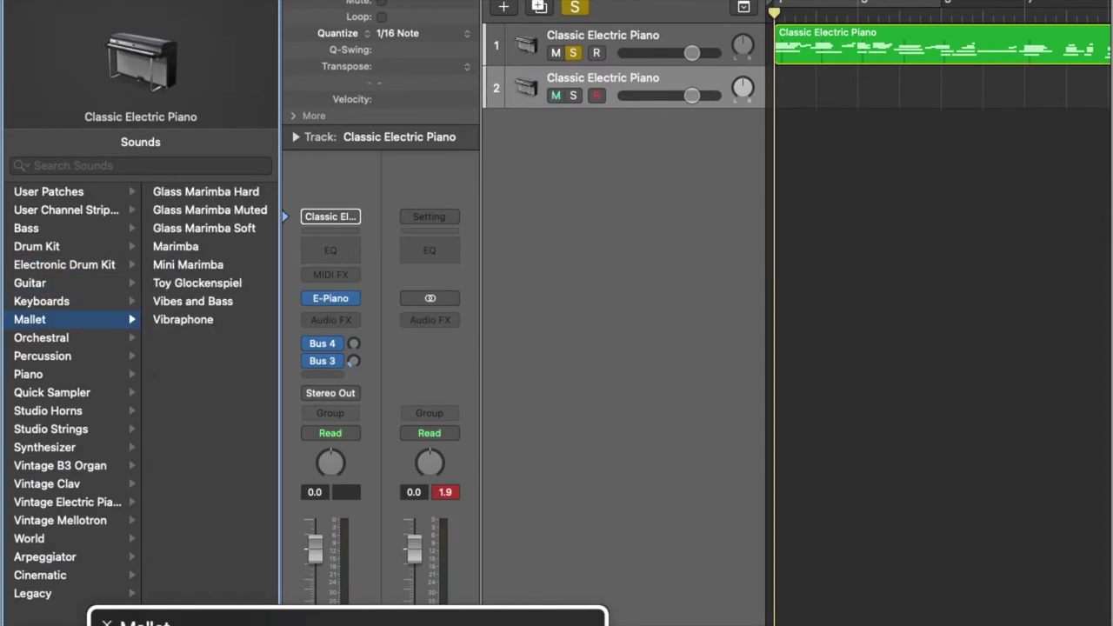
pyautogui.press('Down')
pyautogui.press('Down')
pyautogui.press('Down')
pyautogui.press('Down')
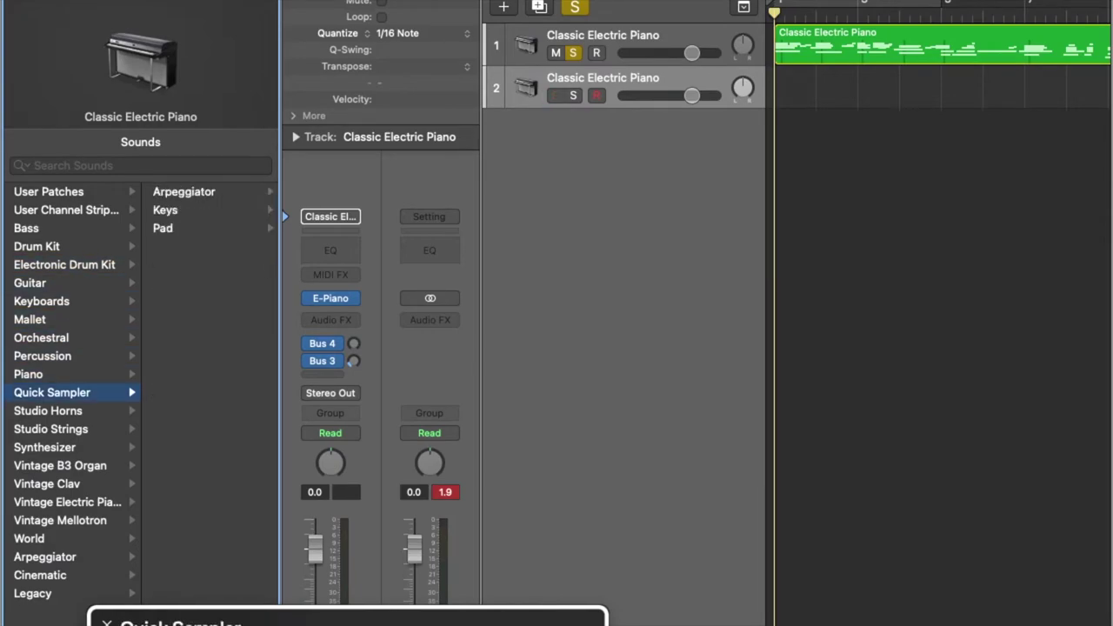
pyautogui.press('Down')
pyautogui.press('Down')
pyautogui.press('Down')
pyautogui.press('Down')
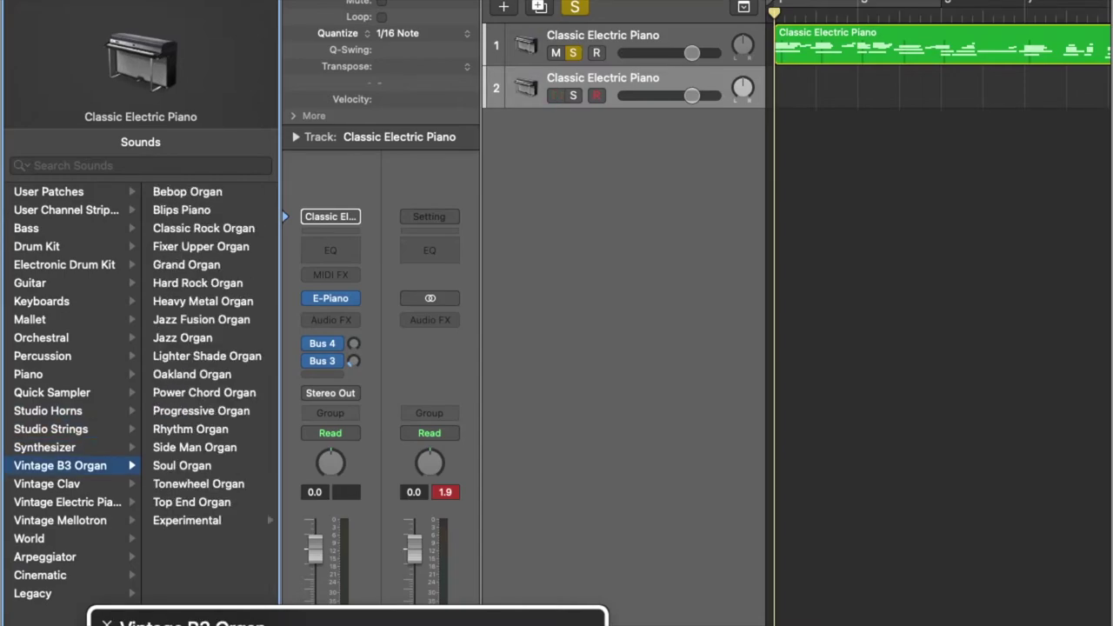
pyautogui.press('Down')
pyautogui.press('Down')
pyautogui.press('Down')
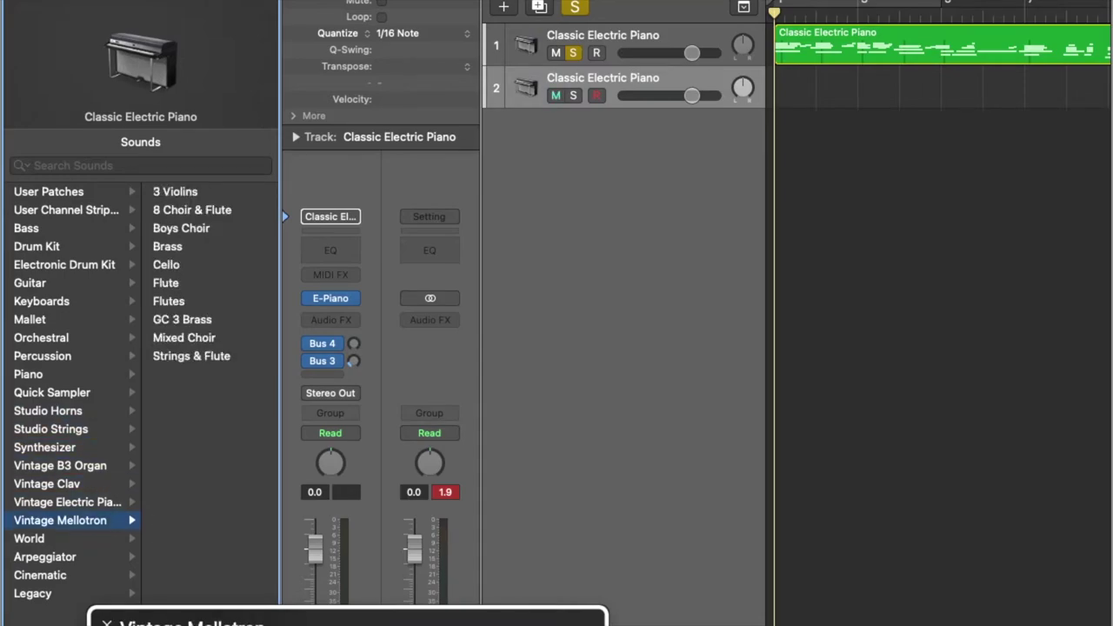
pyautogui.press('Down')
pyautogui.press('Down')
pyautogui.press('Down')
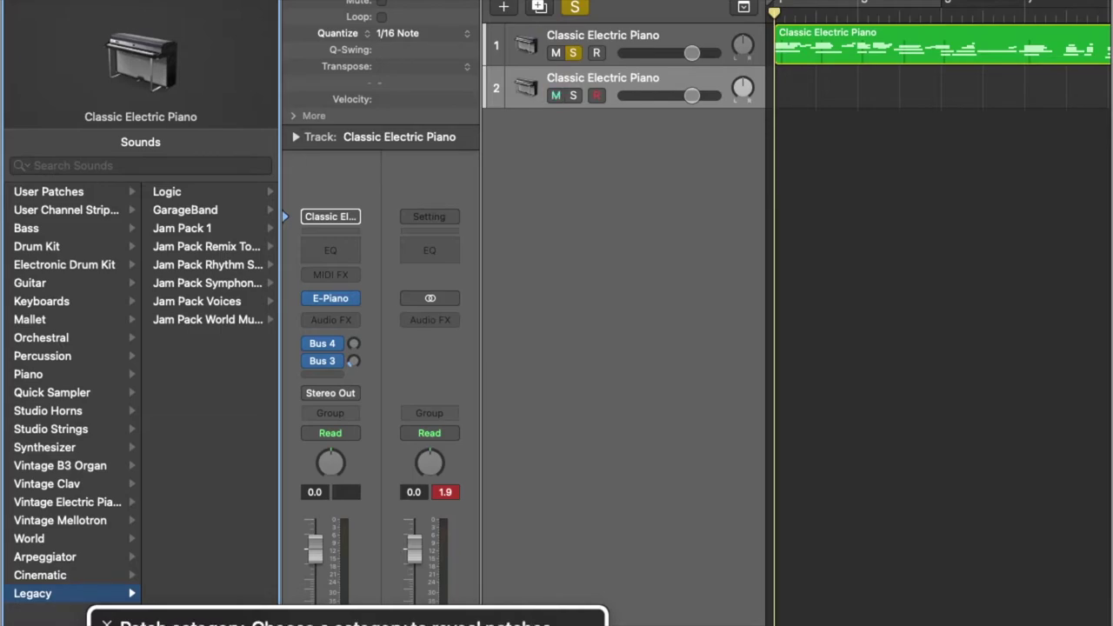
# - Load the Bluebird patch from the Drum Kit category onto the second track
pyautogui.click(49, 191)
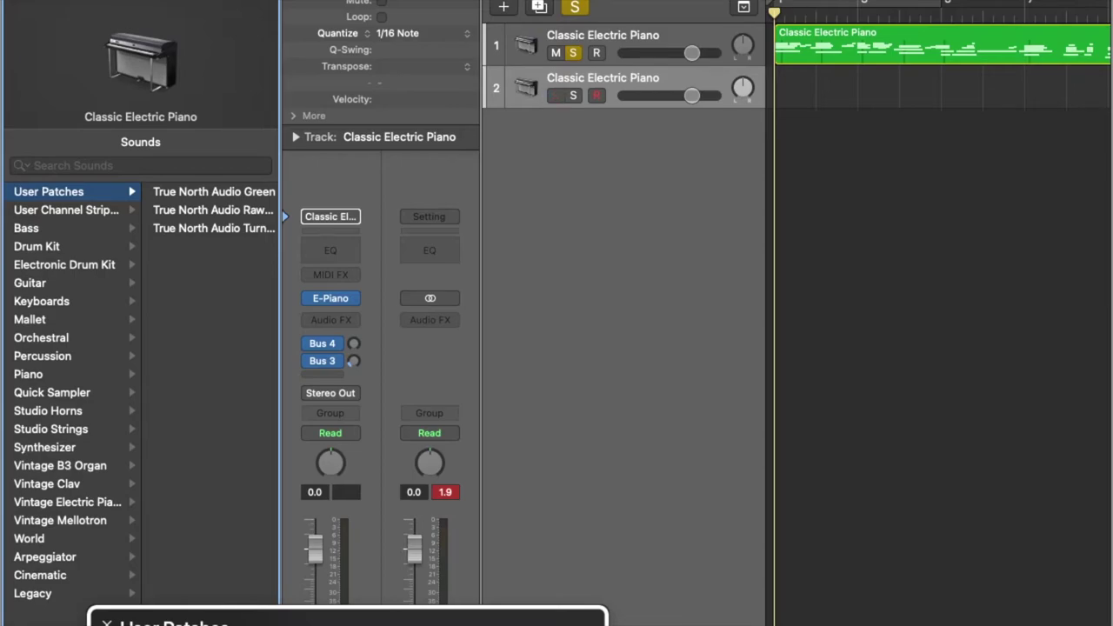
pyautogui.press('Down')
pyautogui.press('Down')
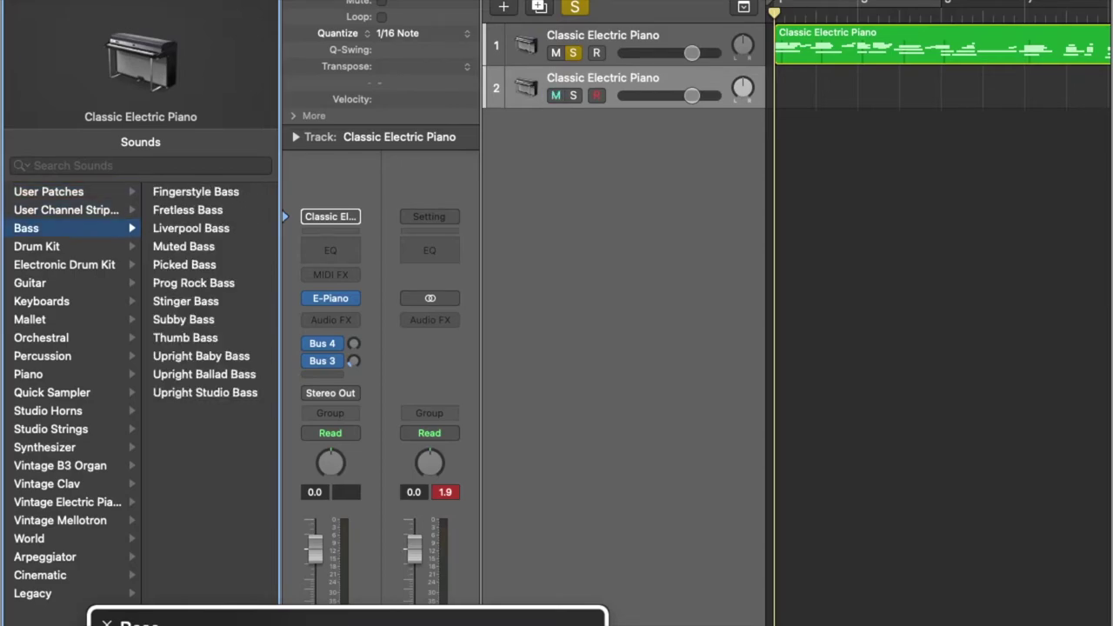
pyautogui.press('Down')
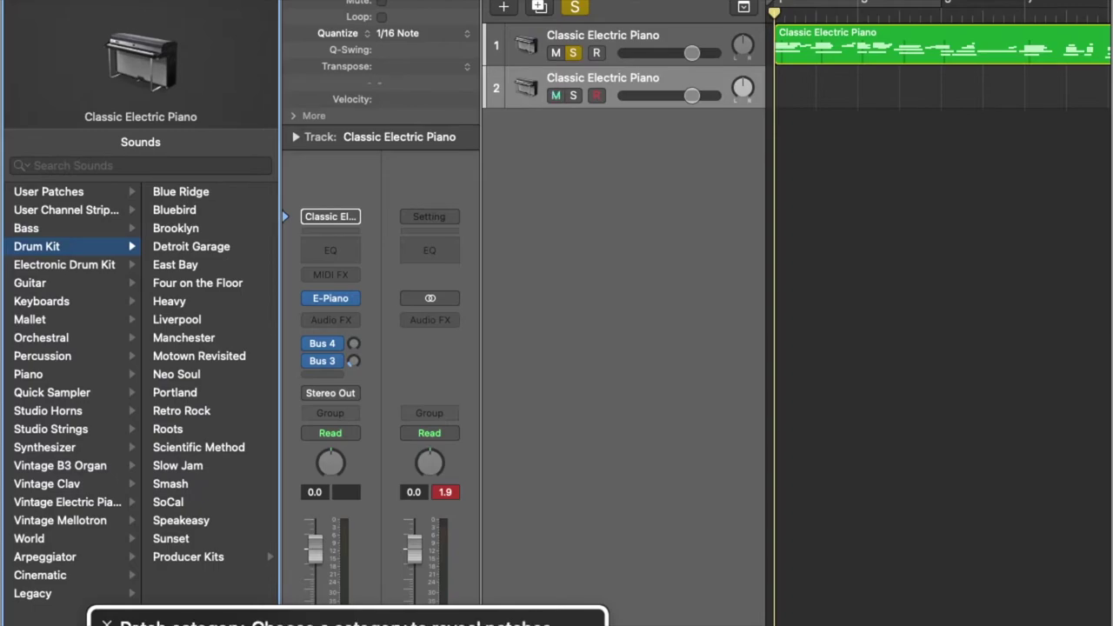
pyautogui.press('Right')
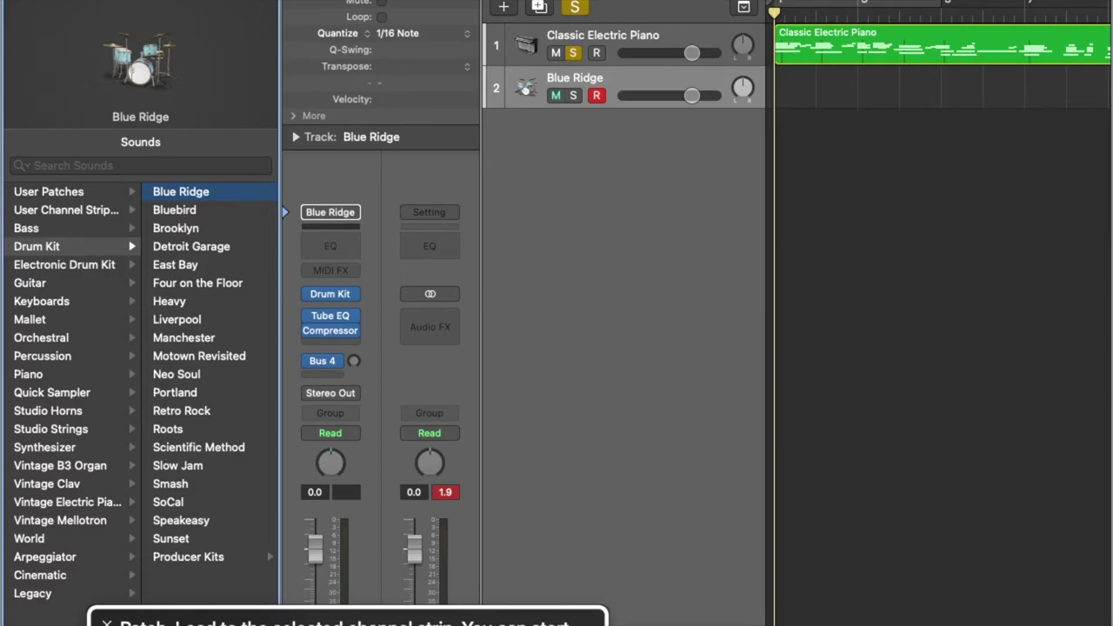
pyautogui.click(174, 209)
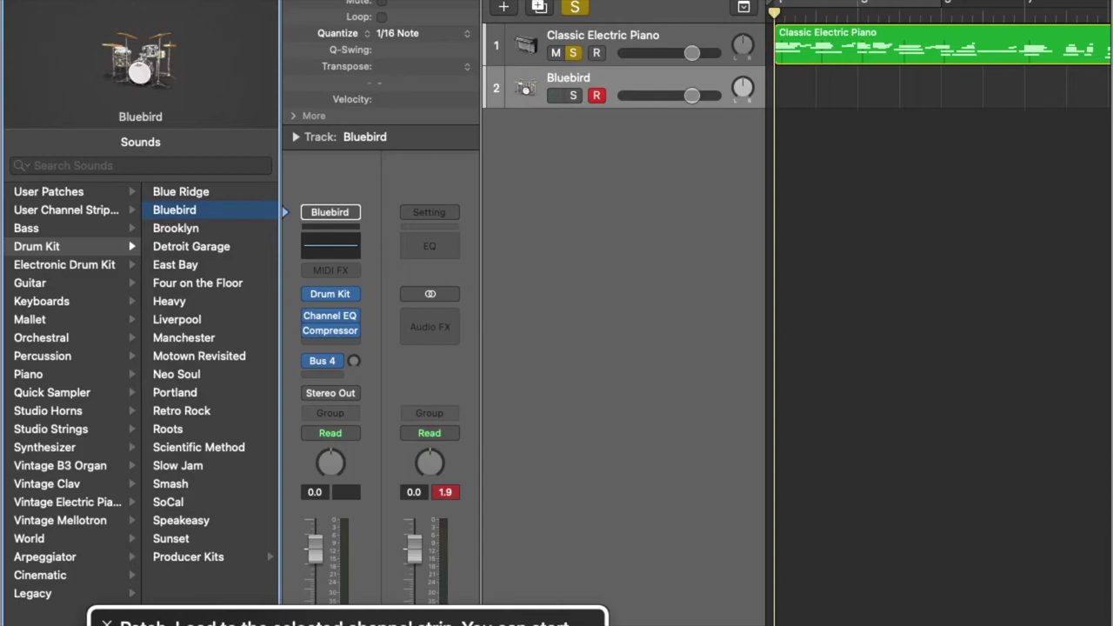
# - Close the Library, unsolo and mute the Classic Electric Piano track, and select the Bluebird track
pyautogui.press('s')
pyautogui.press('s')
pyautogui.press('y')
pyautogui.press('Up')
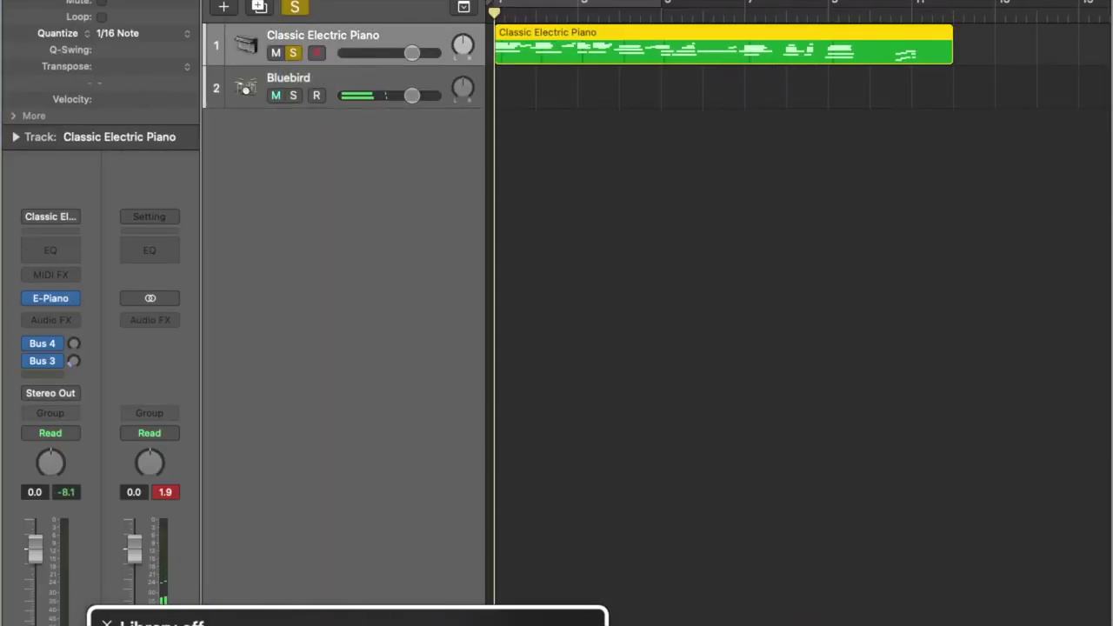
pyautogui.hotkey('ctrl', 'm')
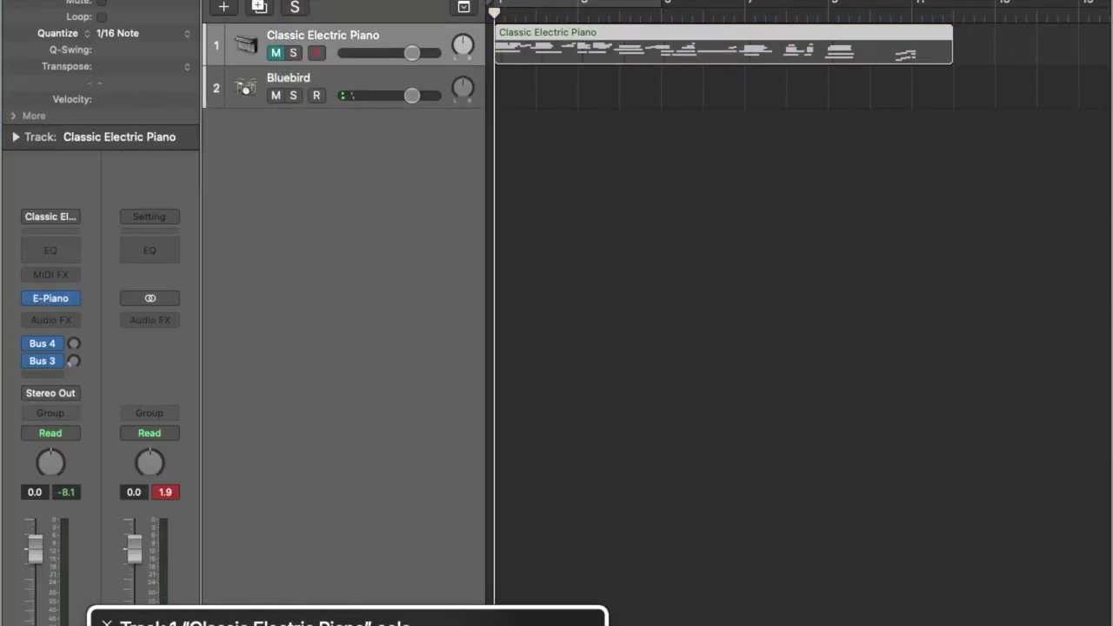
pyautogui.press('s')
pyautogui.press('Down')
pyautogui.press('Up')
pyautogui.press('s')
pyautogui.press('Down')
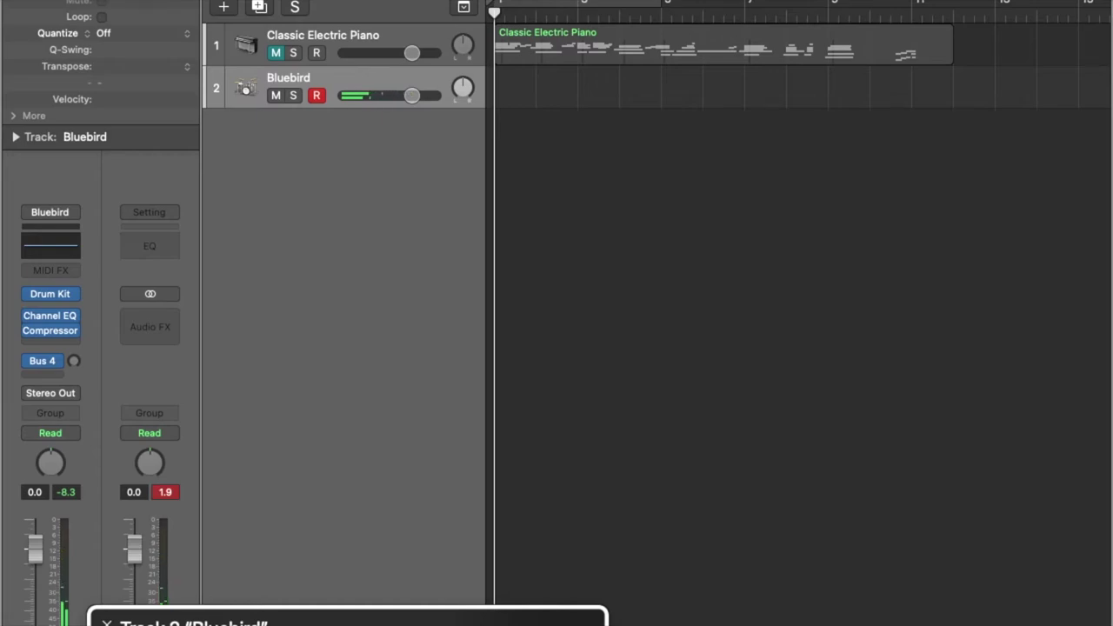
pyautogui.press('y')
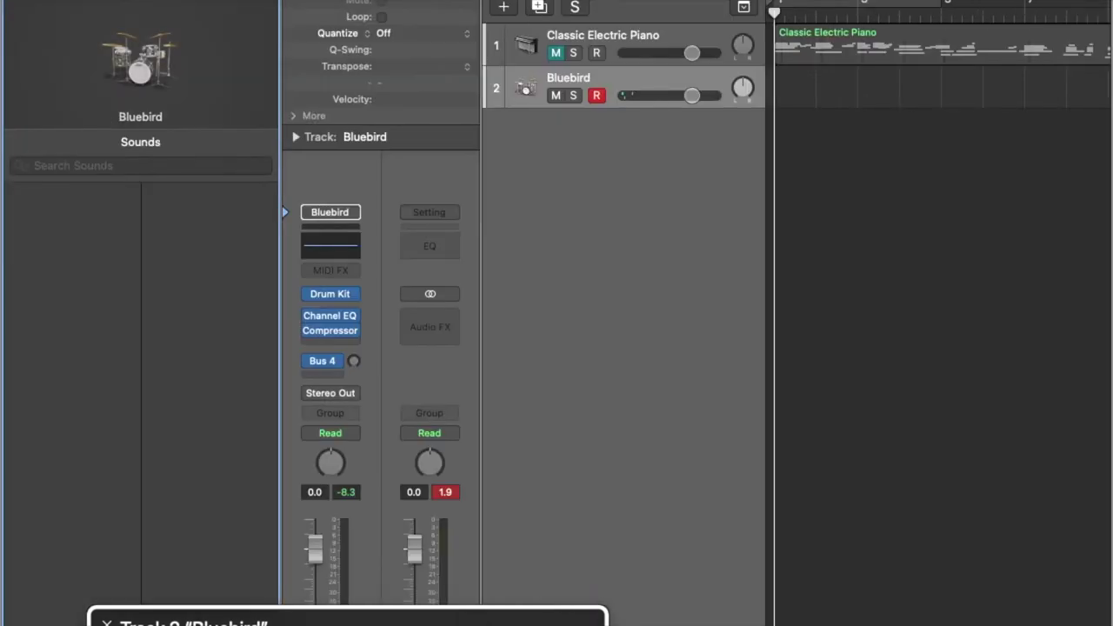
pyautogui.press('y')
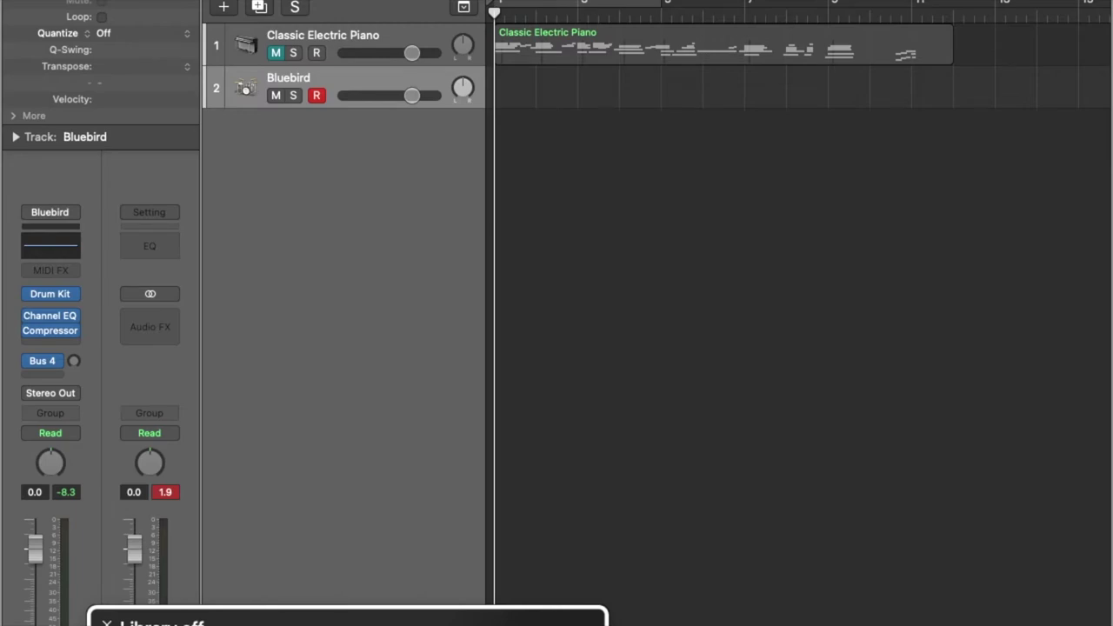
# - Play the project briefly from bar 1 and toggle solo on and off for the Bluebird track
pyautogui.press('space')
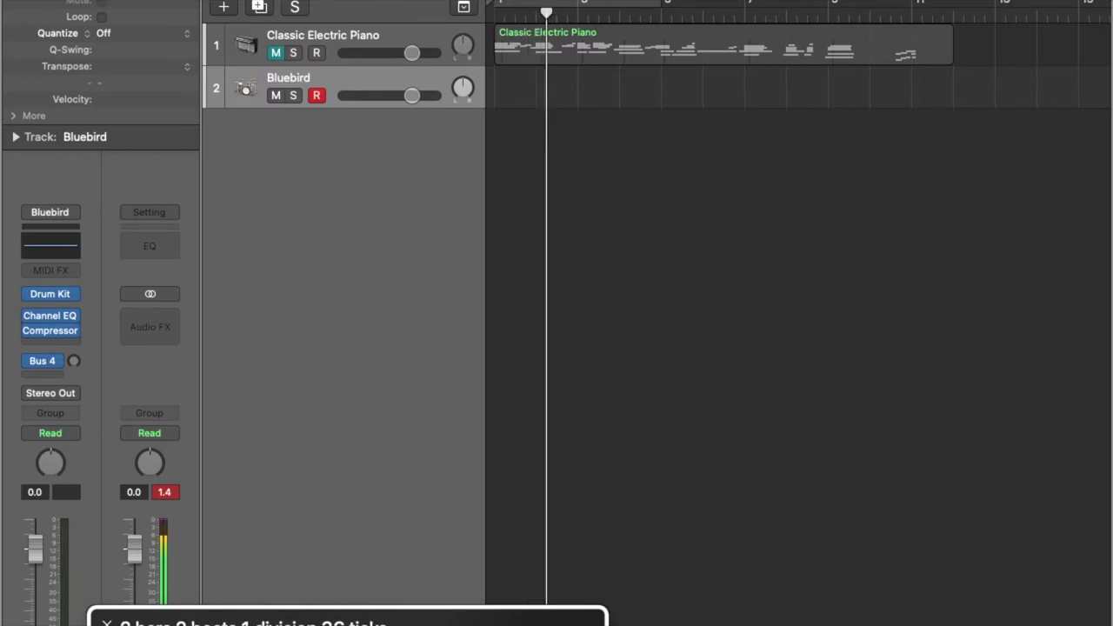
pyautogui.press('s')
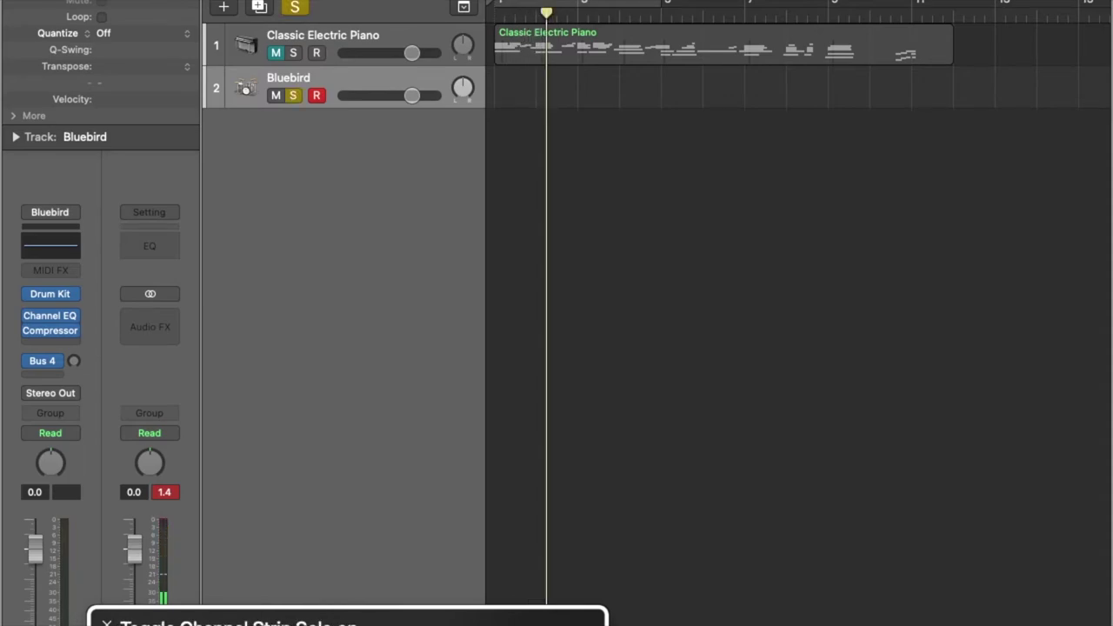
pyautogui.press('s')
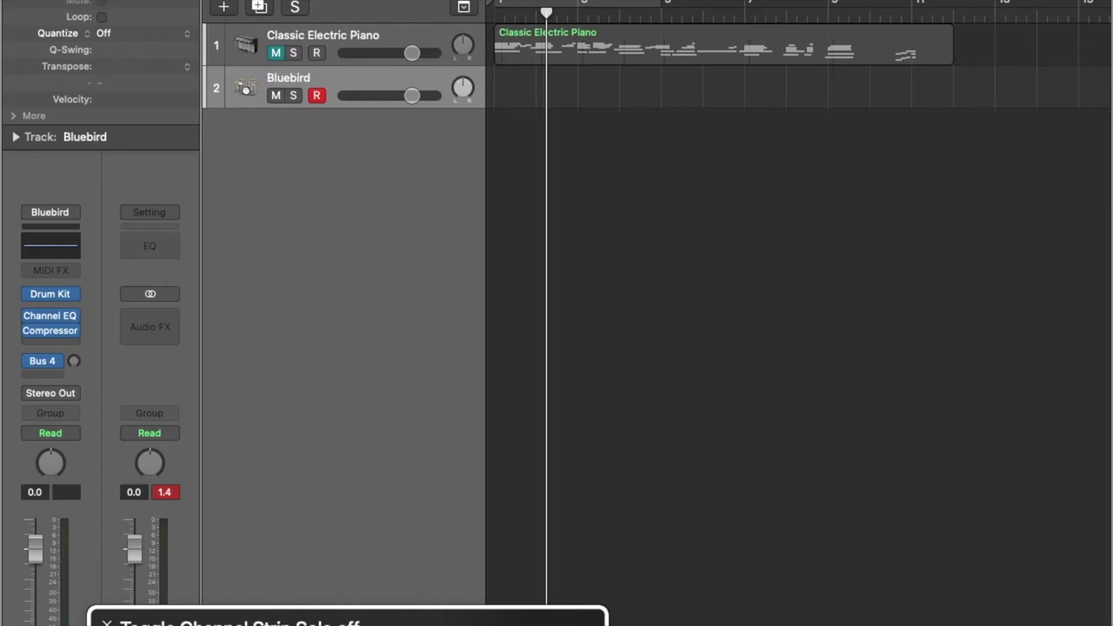
# - Unmute the Classic Electric Piano track and record a drum performance on the Bluebird track from bar 1 to the end of bar 11
pyautogui.click(365, 43)
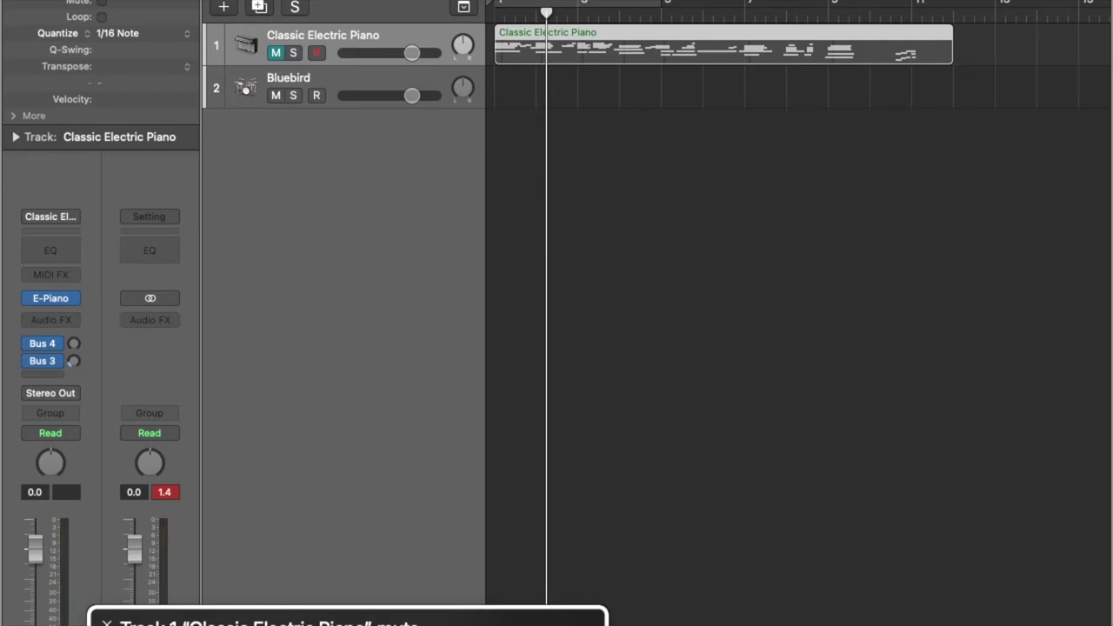
pyautogui.hotkey('ctrl', 'm')
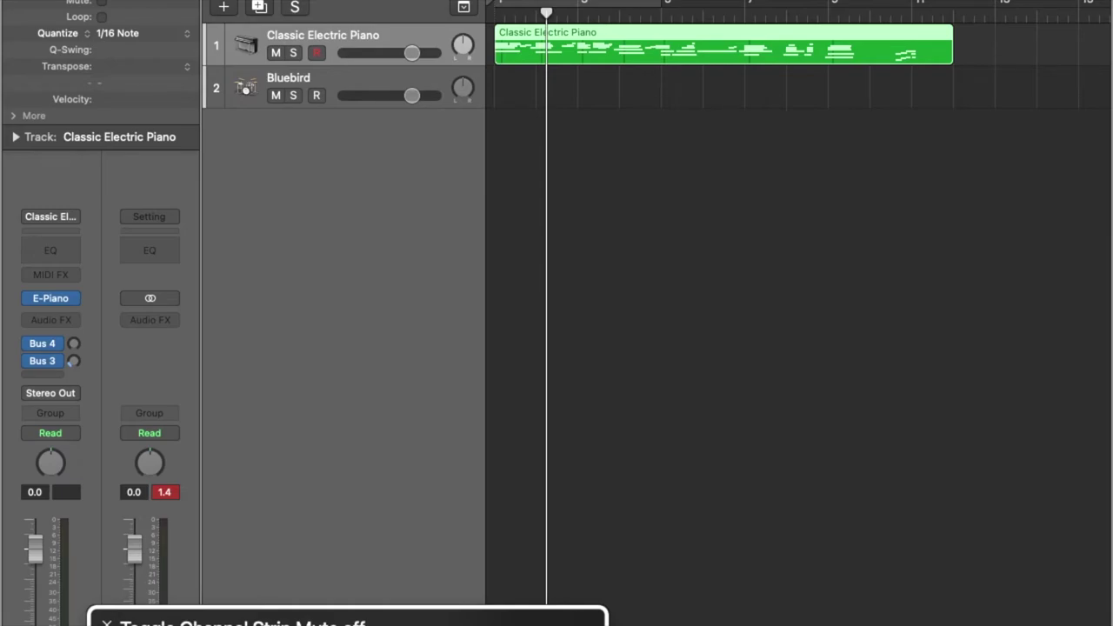
pyautogui.press('Down')
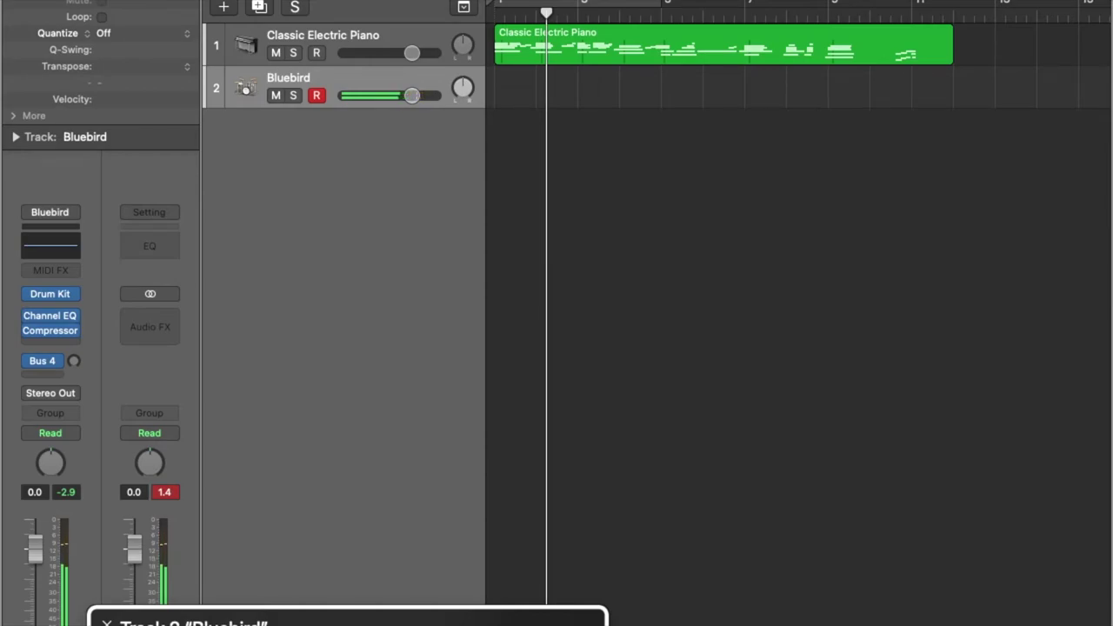
pyautogui.press('Return')
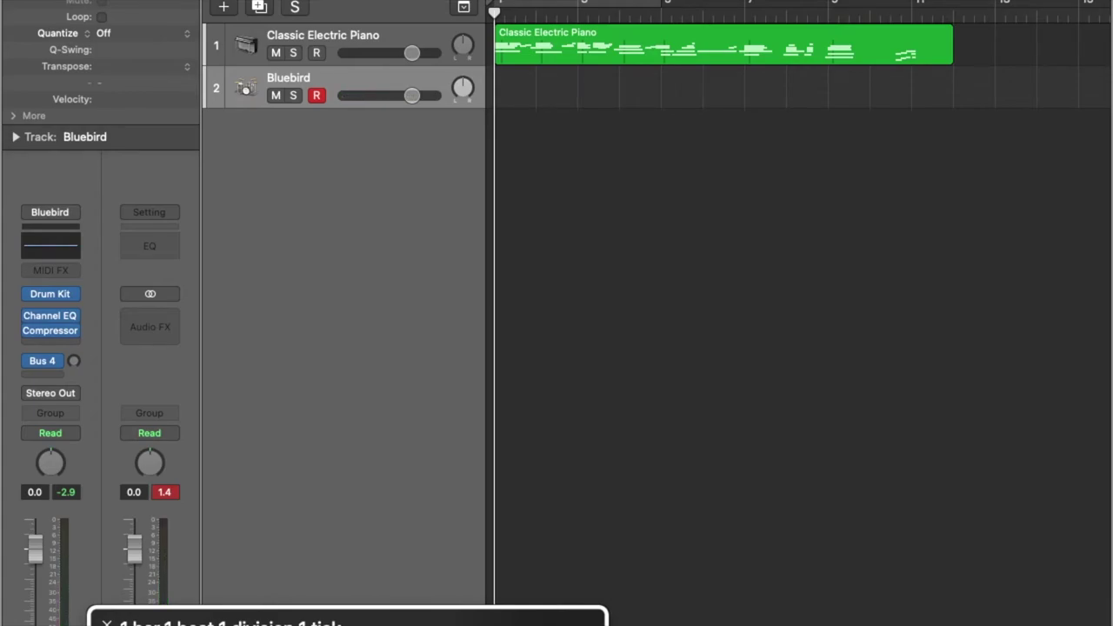
pyautogui.press('space')
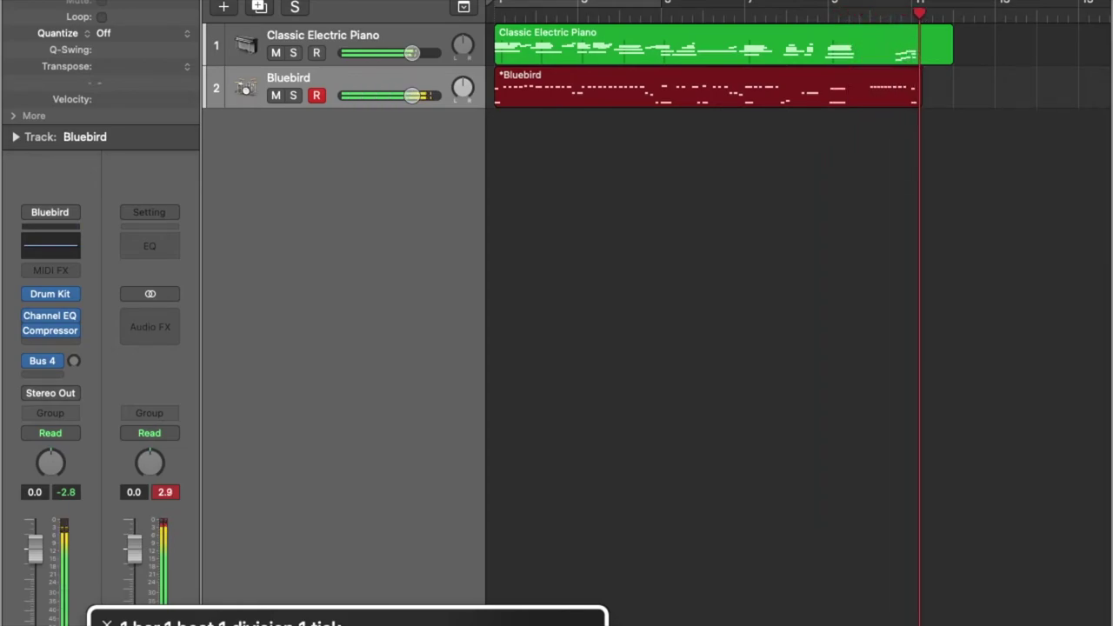
pyautogui.press('space')
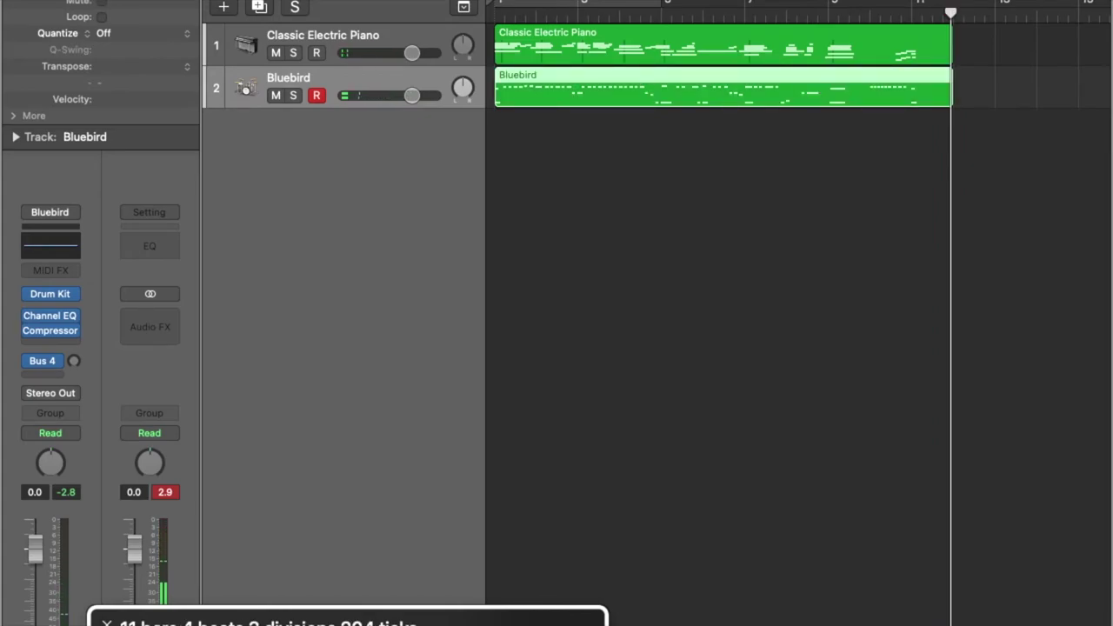
# - Quantize the recorded Bluebird region to 1/16 notes and play both tracks from bar 1, toggling the metronome
pyautogui.press('q')
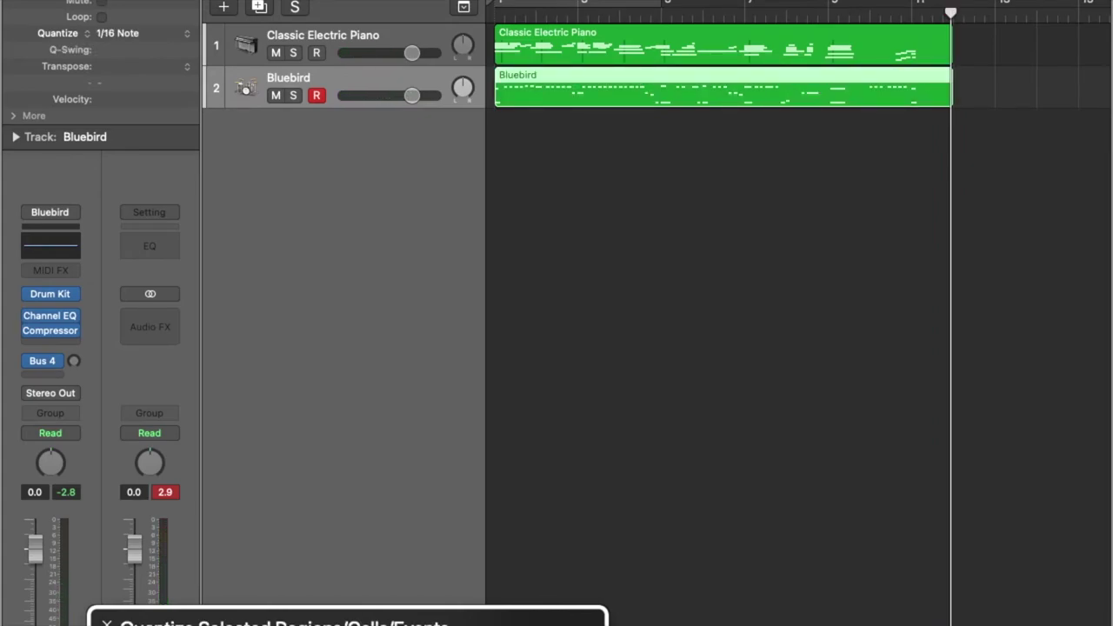
pyautogui.press('Return')
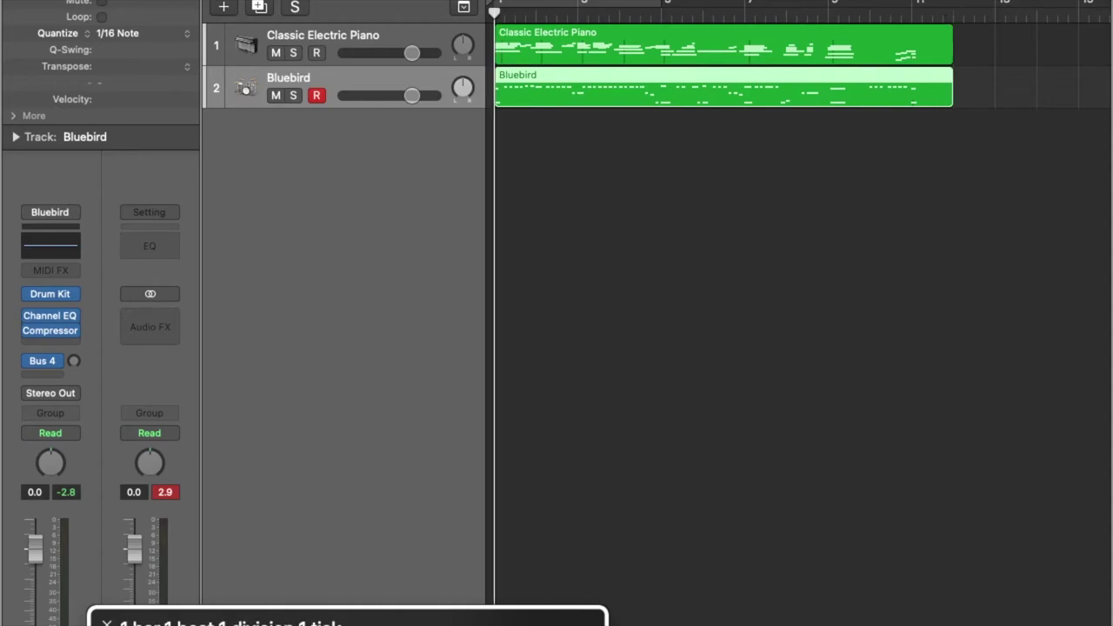
pyautogui.press('space')
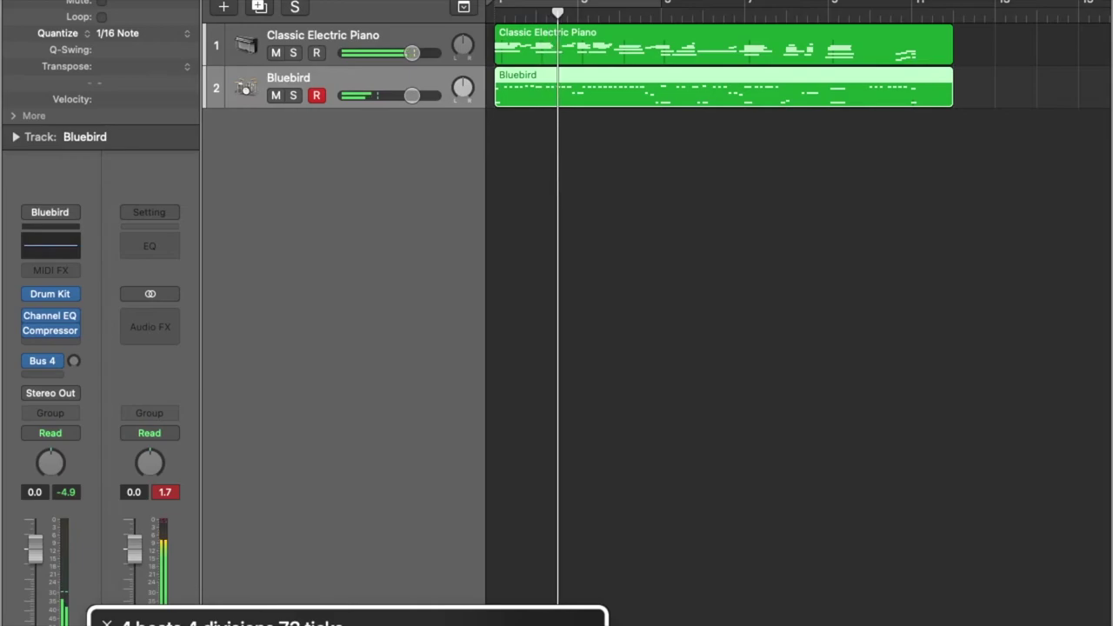
pyautogui.press('k')
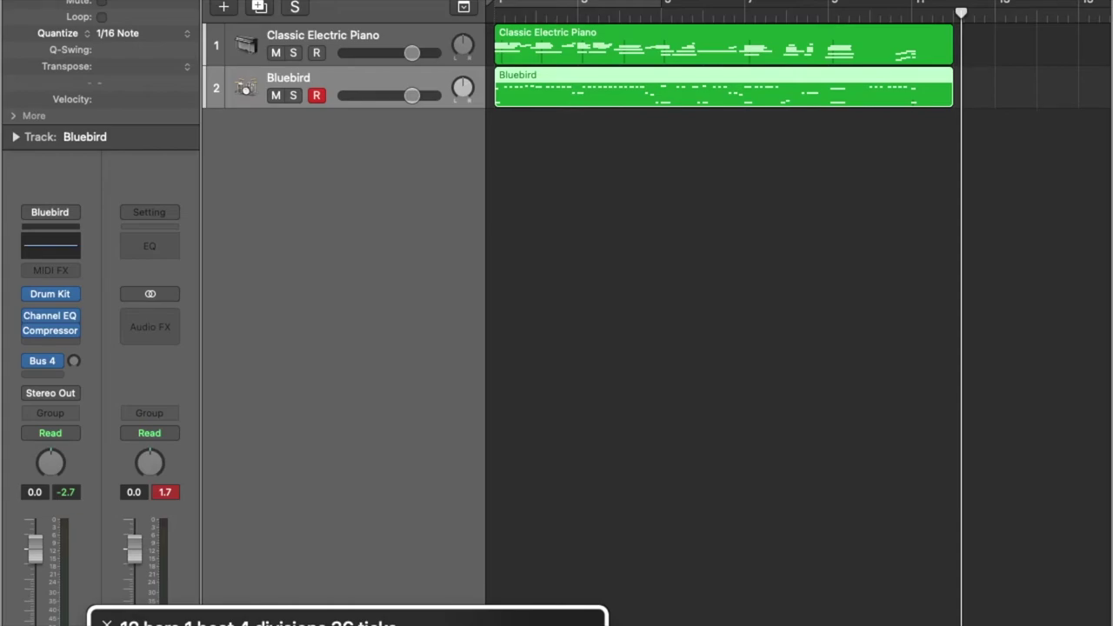
# - Add a third software instrument track and open the Library at its patch category list
pyautogui.press('alt+super+s')
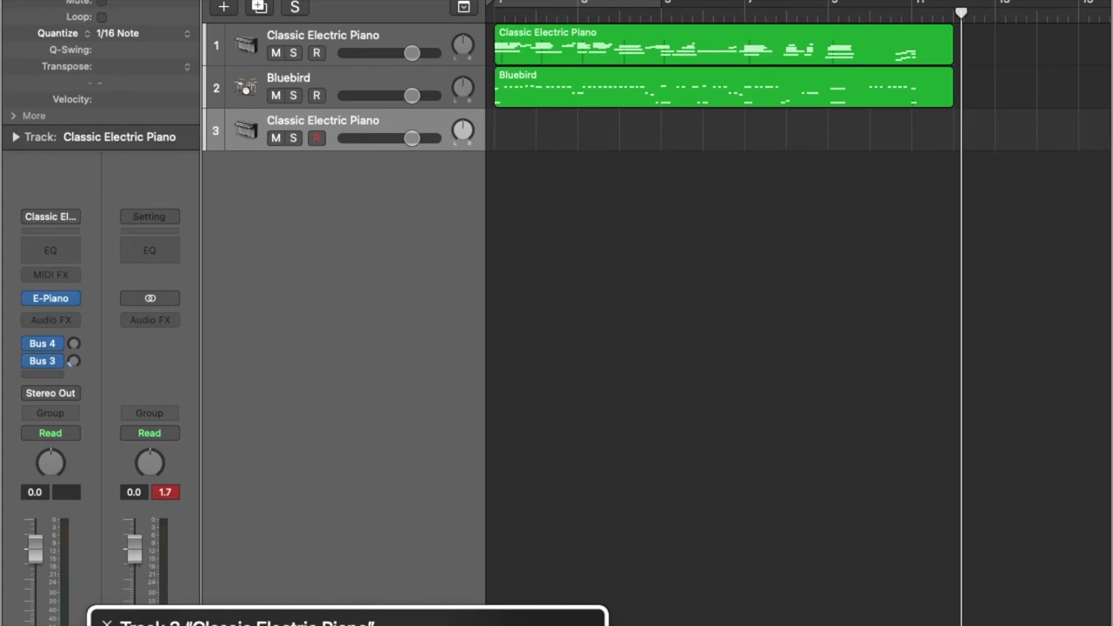
pyautogui.press('y')
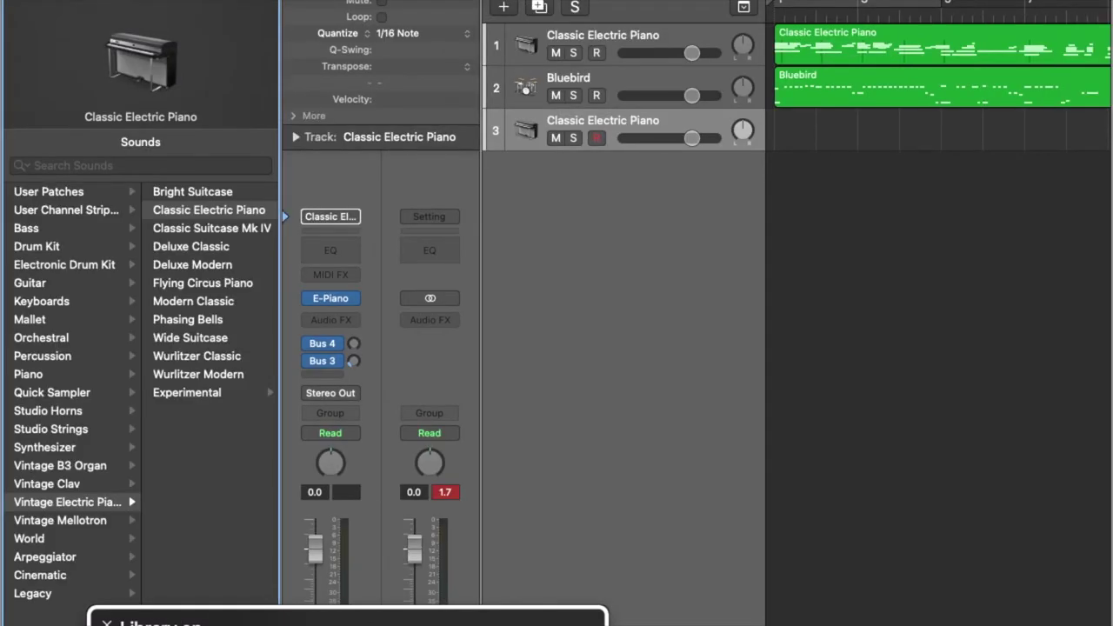
pyautogui.press('super+Up')
pyautogui.press('ctrl+alt+super+t')
pyautogui.hotkey('ctrl', 'alt', 'Right')
pyautogui.hotkey('ctrl', 'alt', 'shift', 'Down')
pyautogui.hotkey('ctrl', 'alt', 'shift', 'Down')
pyautogui.hotkey('ctrl', 'alt', 'shift', 'Down')
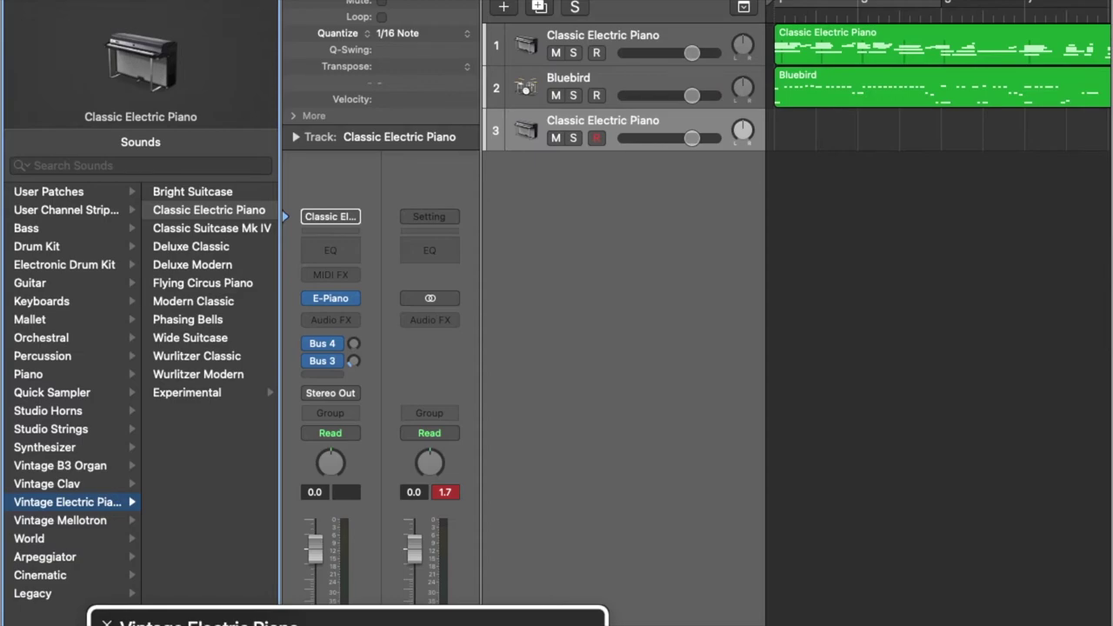
# - Audition Fingerstyle Bass and Fretless Bass from the Bass category, load Liverpool Bass on track 3, and close the Library
pyautogui.press('Home')
pyautogui.press('Down')
pyautogui.press('Down')
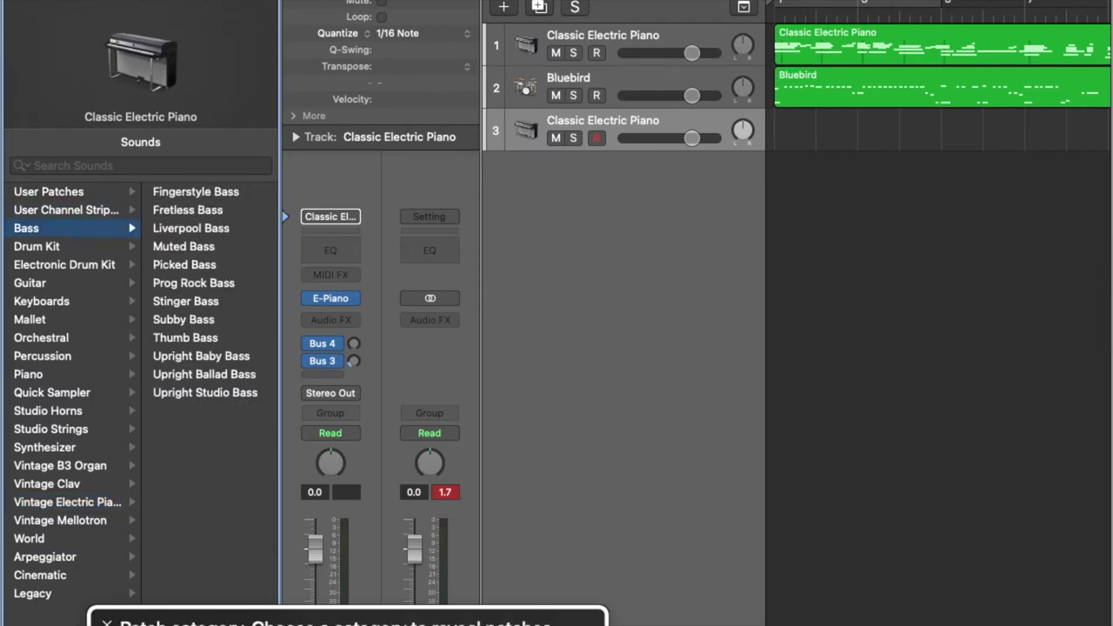
pyautogui.press('Right')
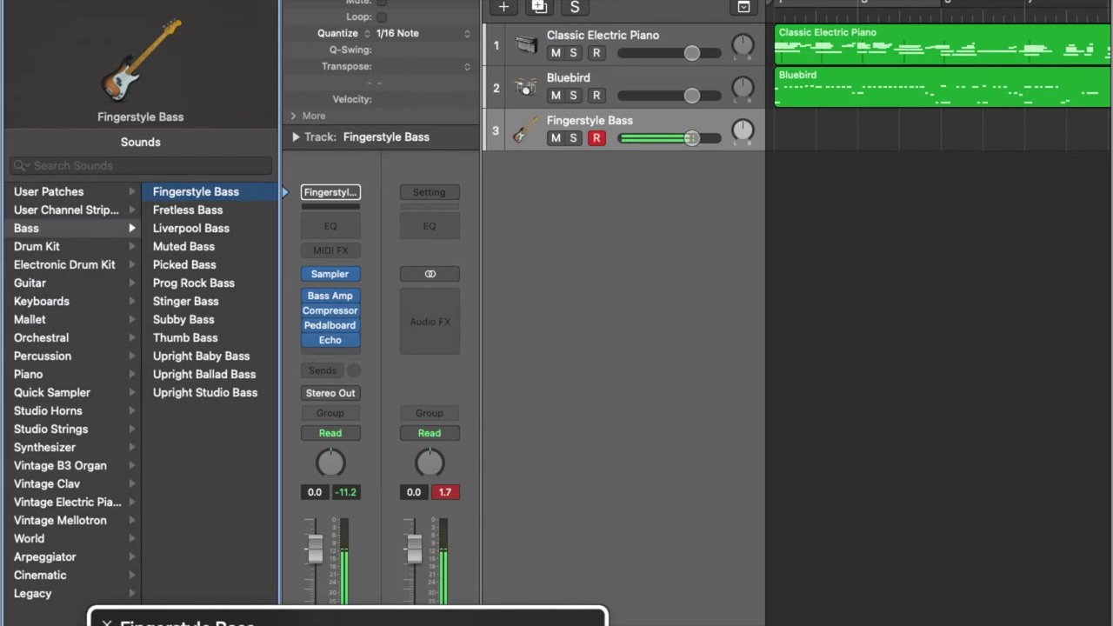
pyautogui.click(188, 210)
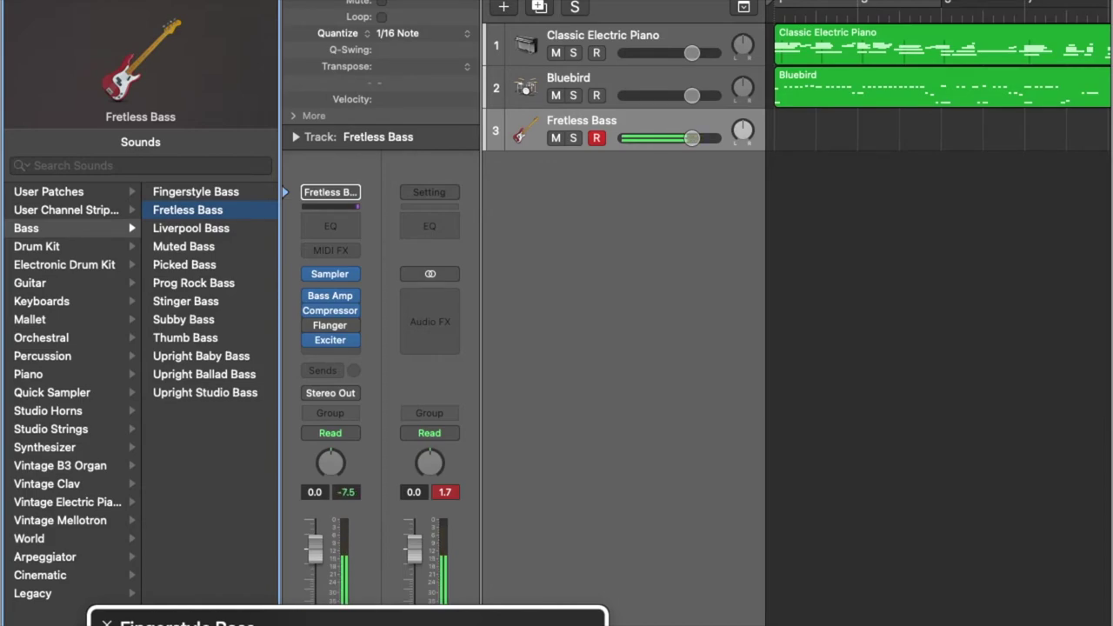
pyautogui.click(190, 228)
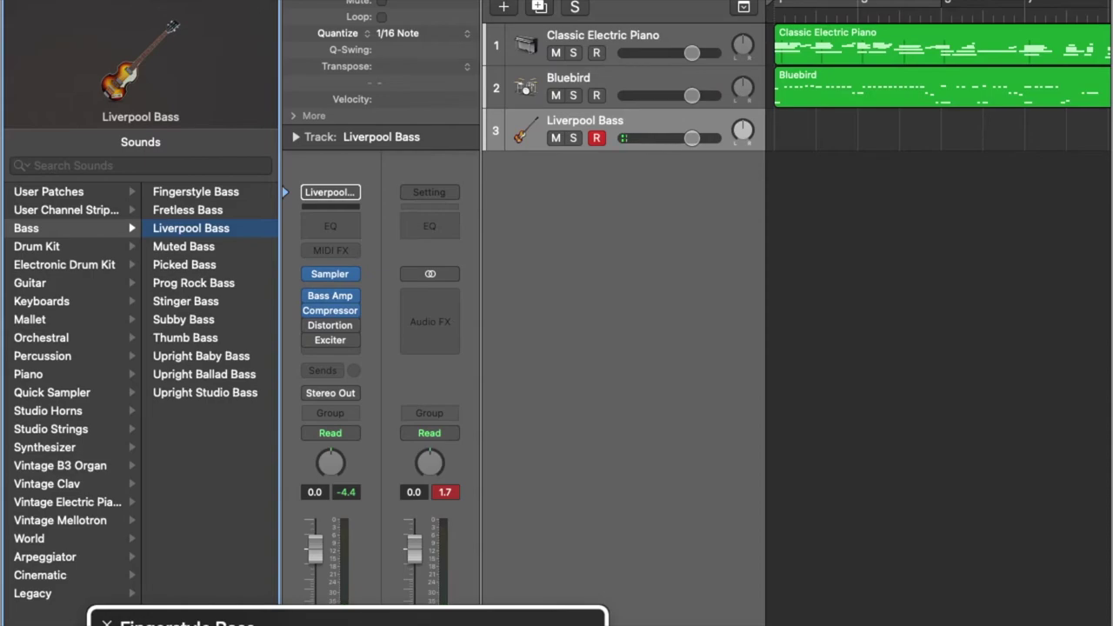
pyautogui.press('y')
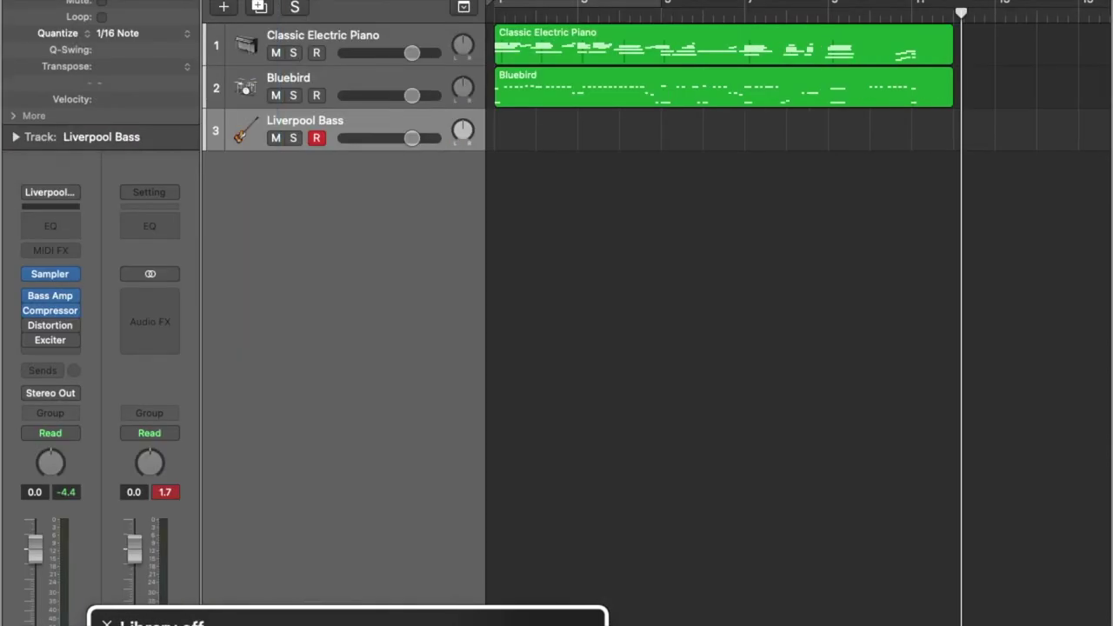
# - Record a bass performance on the Liverpool Bass track from bar 1 to the end of bar 11
pyautogui.press('Return')
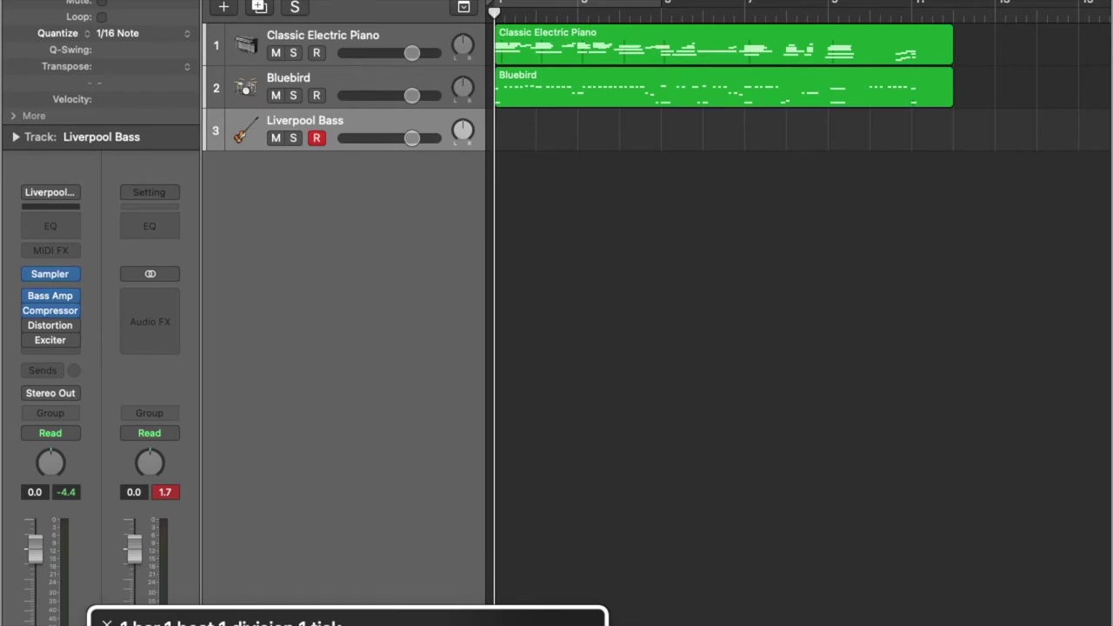
pyautogui.press('r')
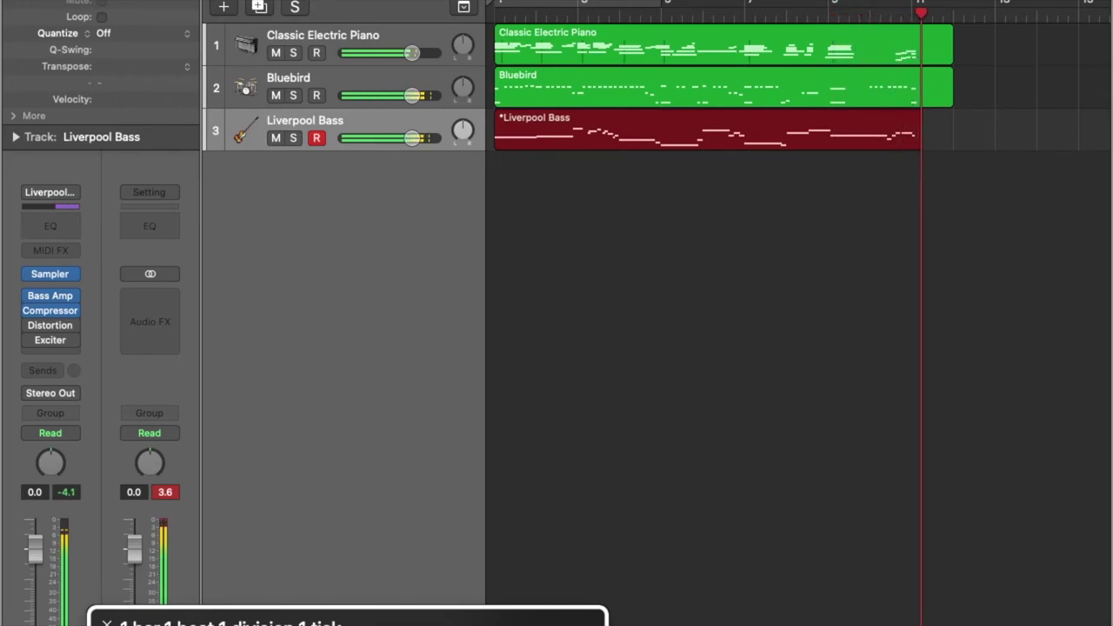
pyautogui.press('space')
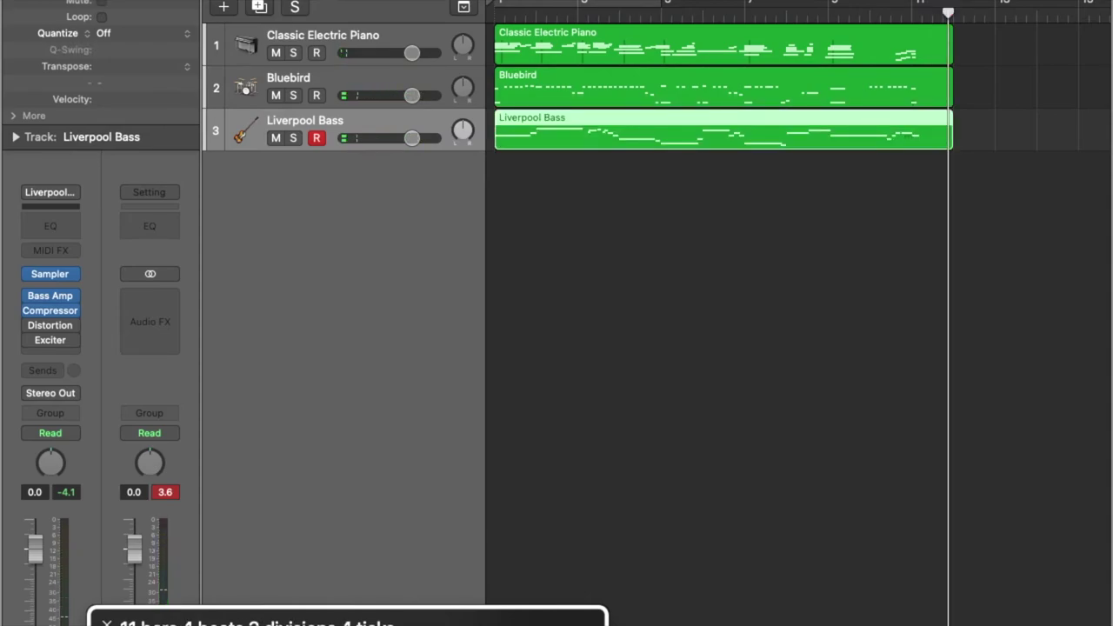
# - Quantize the recorded Liverpool Bass region to 1/16 notes and play the project from bar 1
pyautogui.press('q')
pyautogui.press('Return')
pyautogui.press('space')
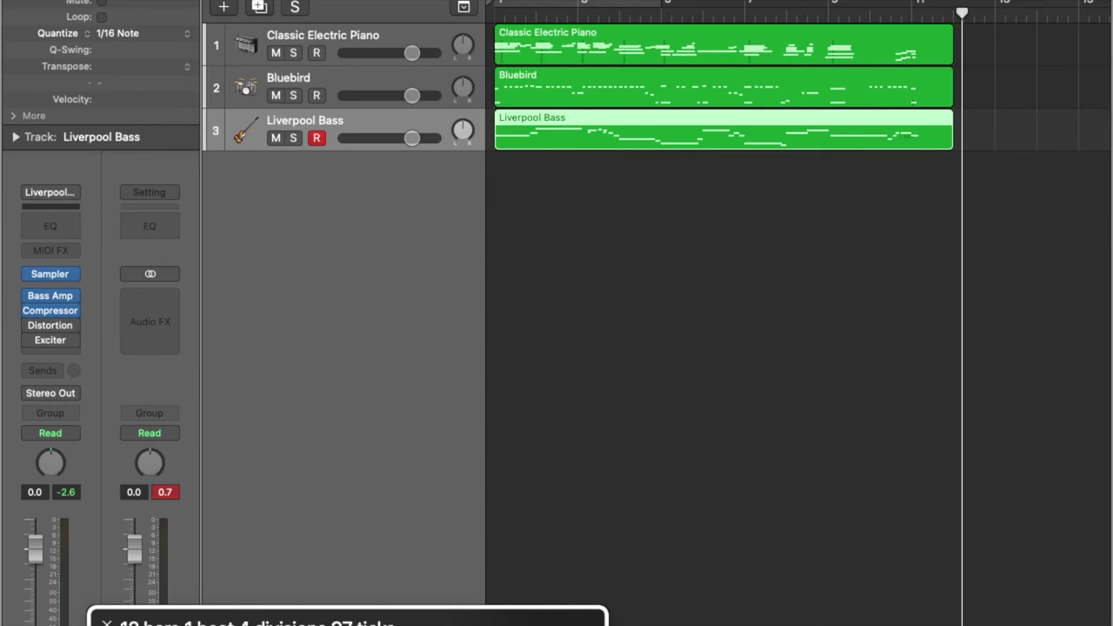
# - Add a fourth software instrument track and open the Library at its patch category list
pyautogui.press('super+z')
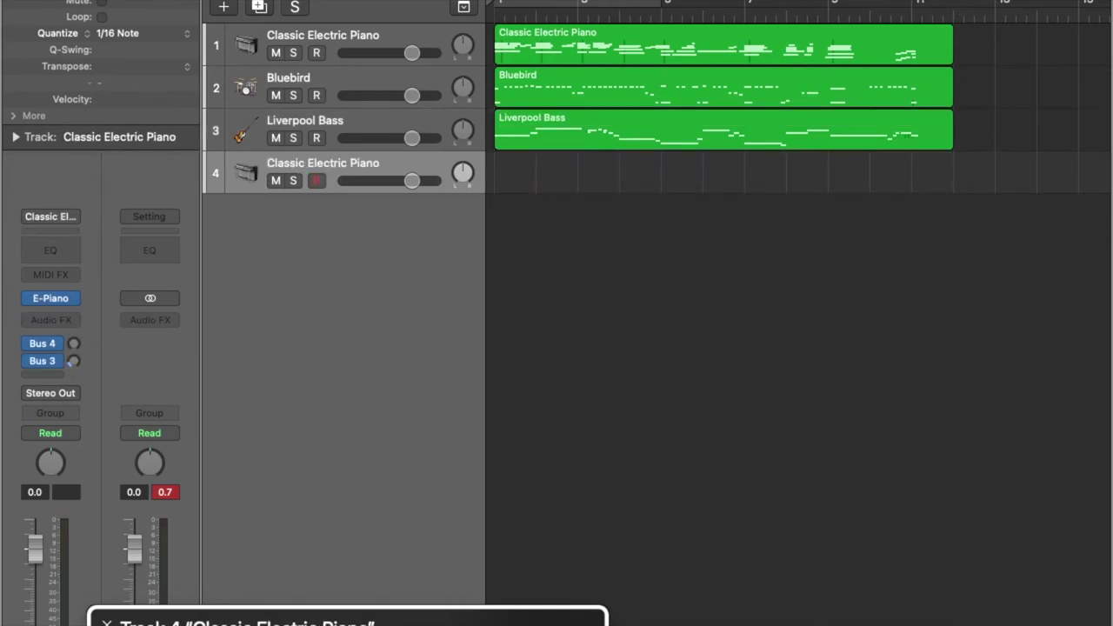
pyautogui.press('y')
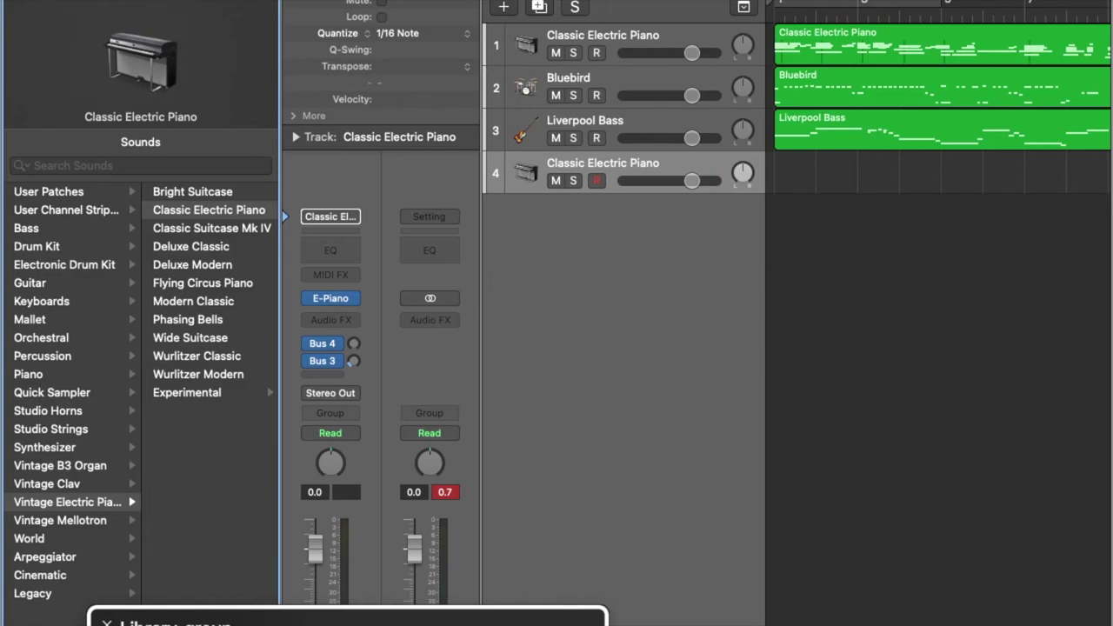
pyautogui.press('Tab')
pyautogui.press('Left')
# - Browse the Library categories from Bass to Studio Strings and enter the Studio Horns category
pyautogui.press('b')
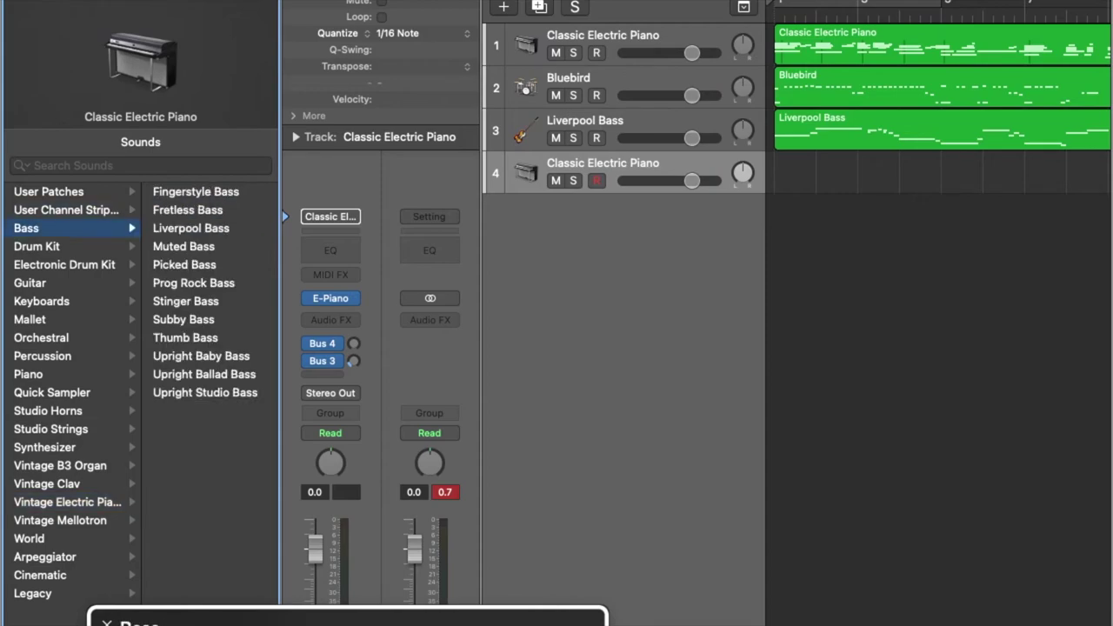
pyautogui.press('g')
pyautogui.press('k')
pyautogui.press('Down')
pyautogui.press('Down')
pyautogui.press('Down')
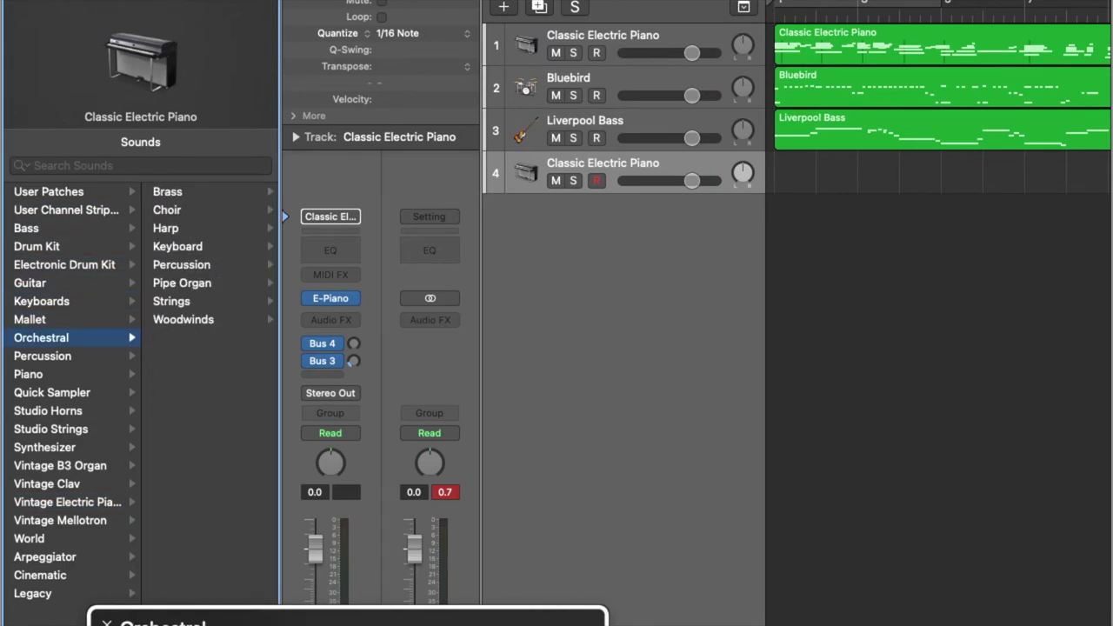
pyautogui.press('Down')
pyautogui.press('Down')
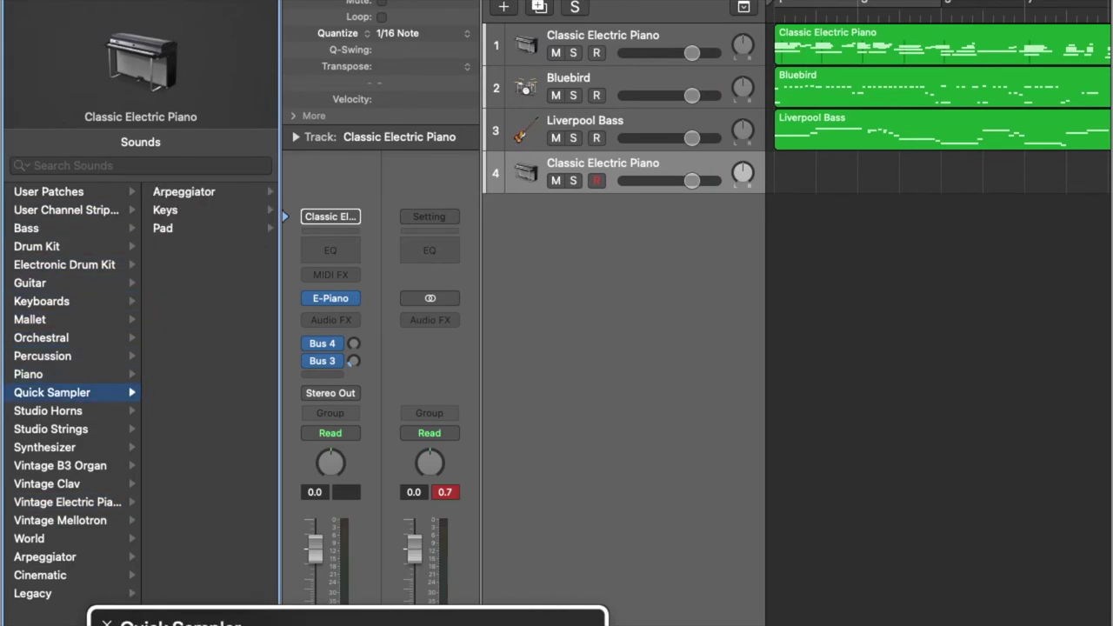
pyautogui.press('Down')
pyautogui.press('Down')
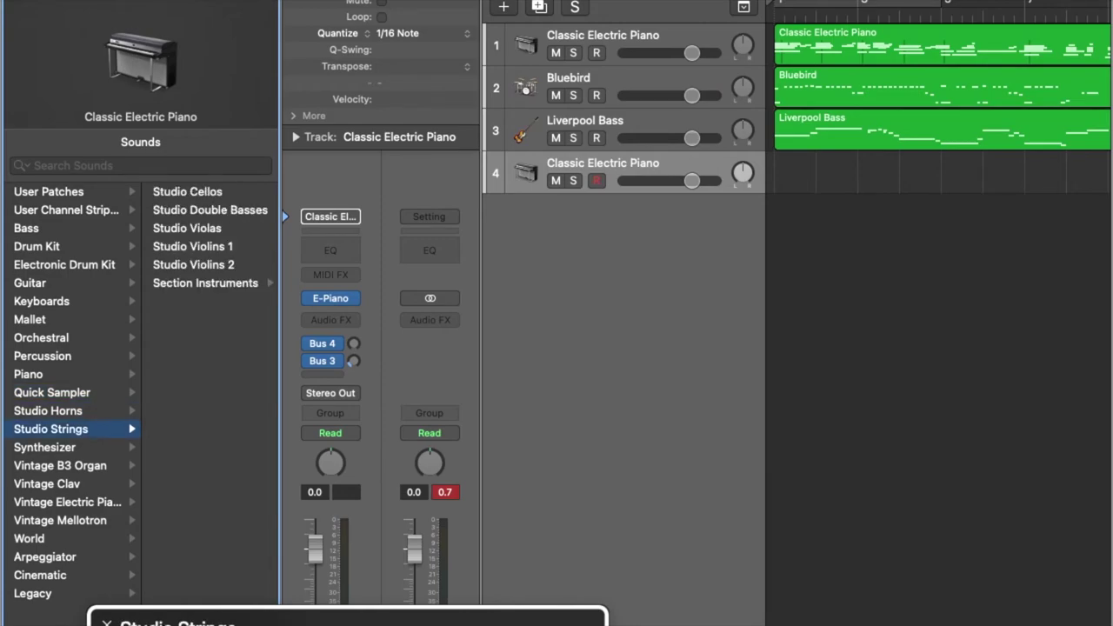
pyautogui.press('Up')
pyautogui.press('Right')
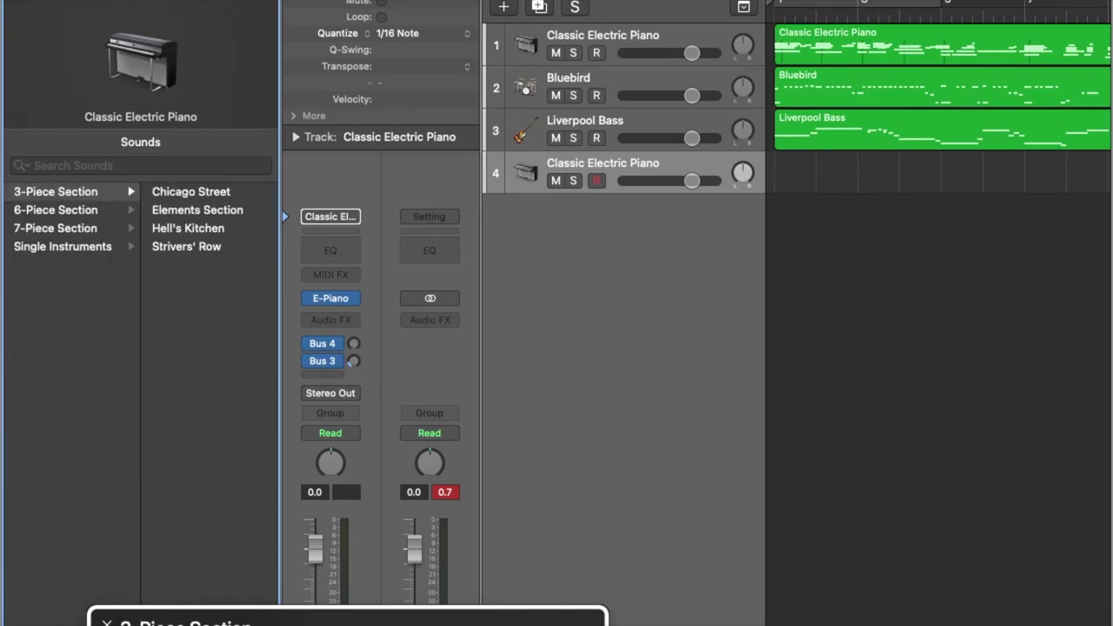
# - Load the Studio Alto Sax 1 patch from Single Instruments on track 4 and close the Library
pyautogui.press('Down')
pyautogui.press('Down')
pyautogui.press('Down')
pyautogui.press('Up')
pyautogui.press('Down')
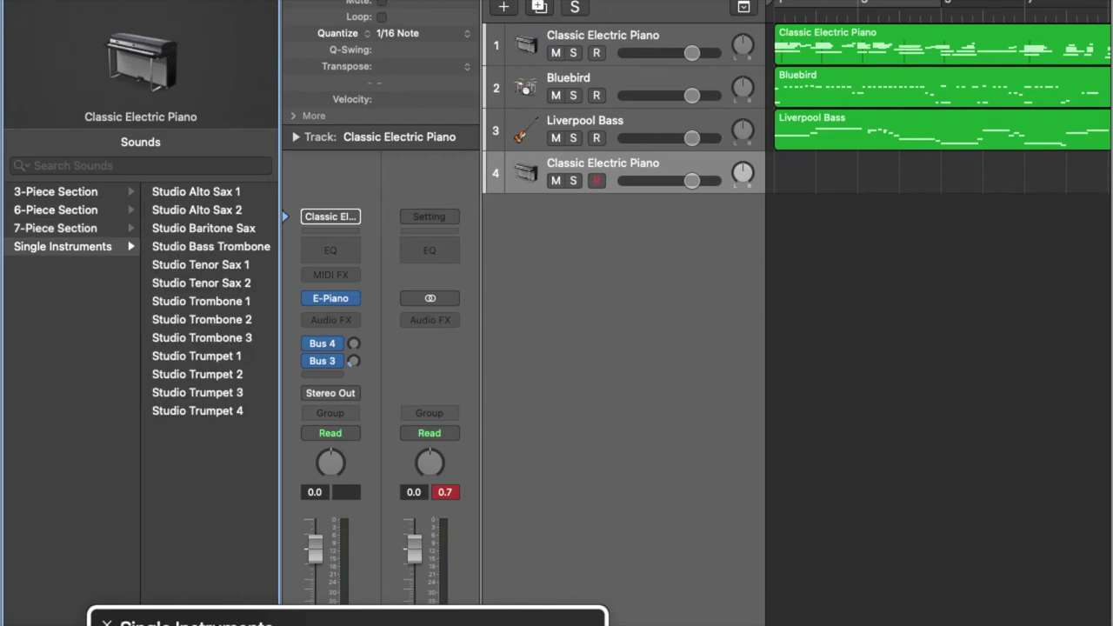
pyautogui.press('Right')
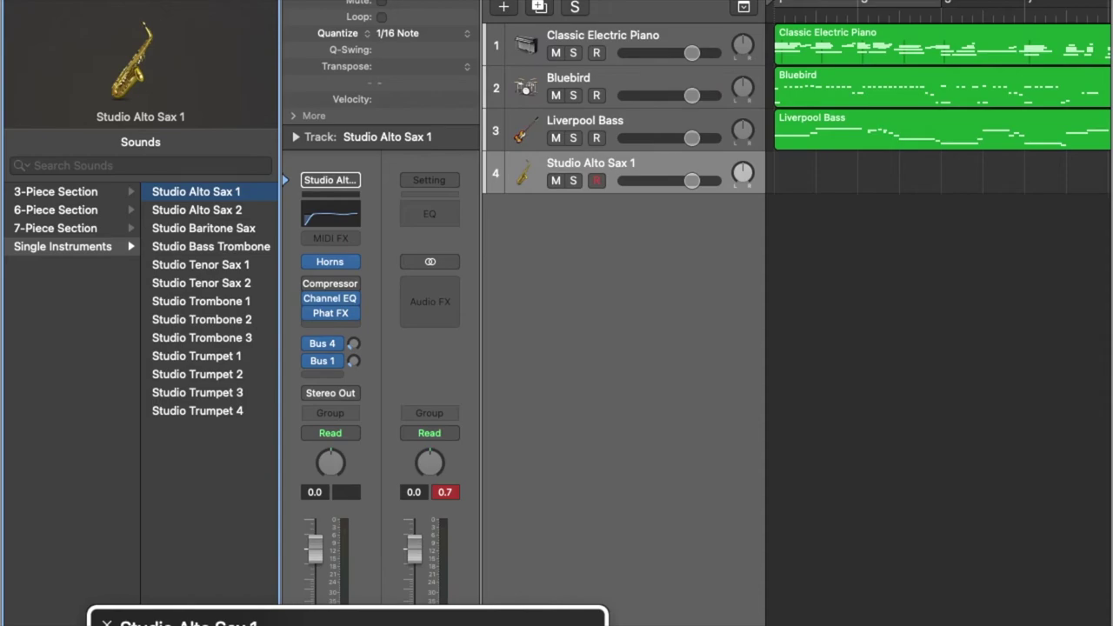
pyautogui.press('y')
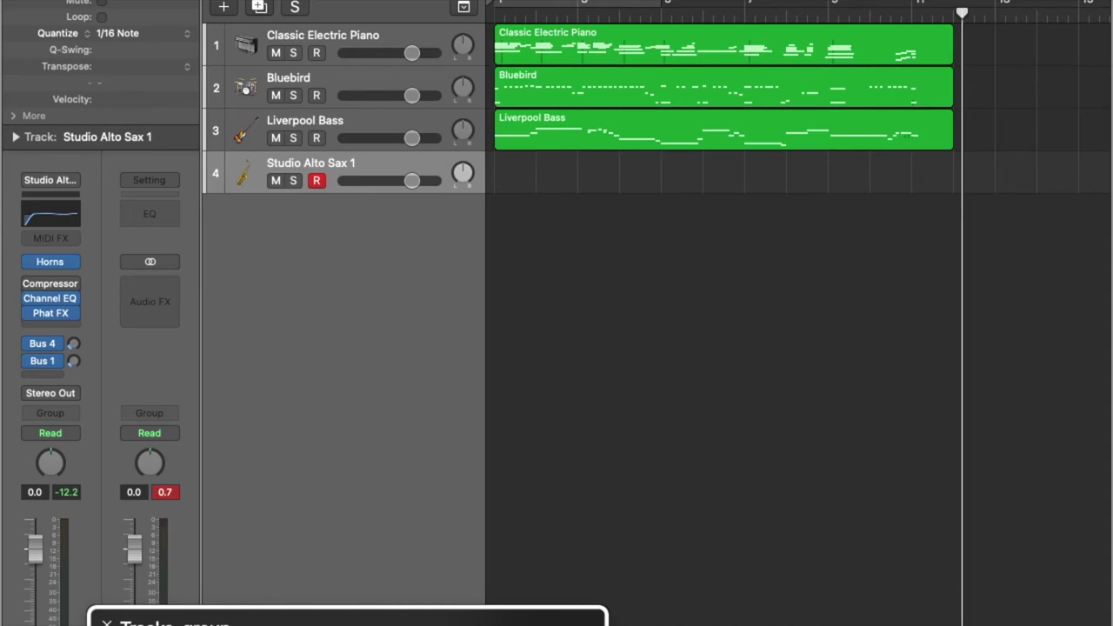
pyautogui.press('y')
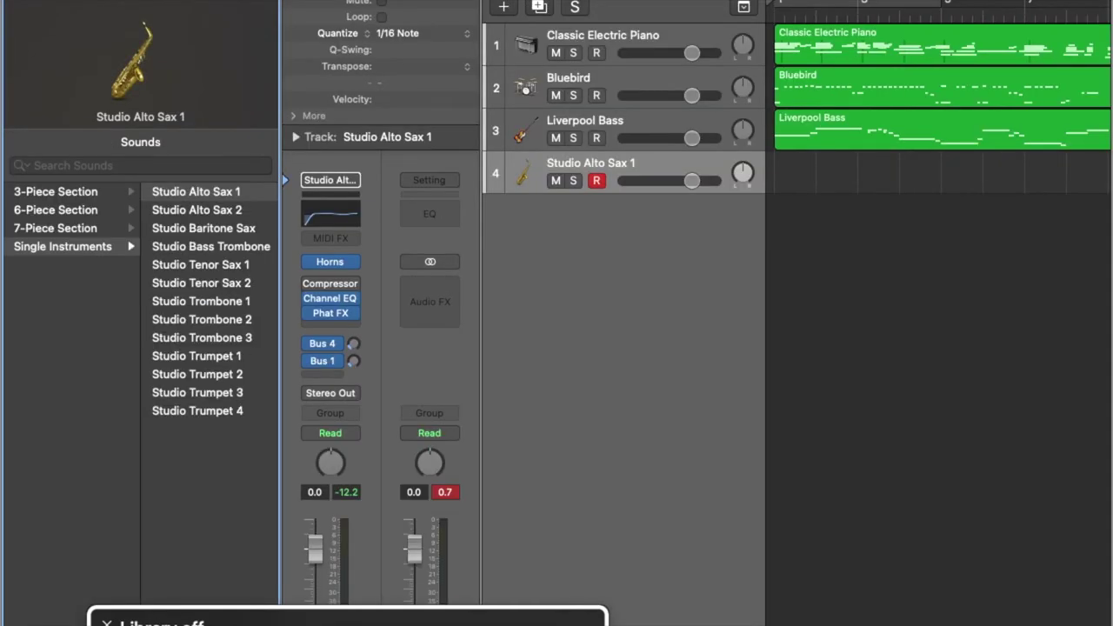
pyautogui.press('y')
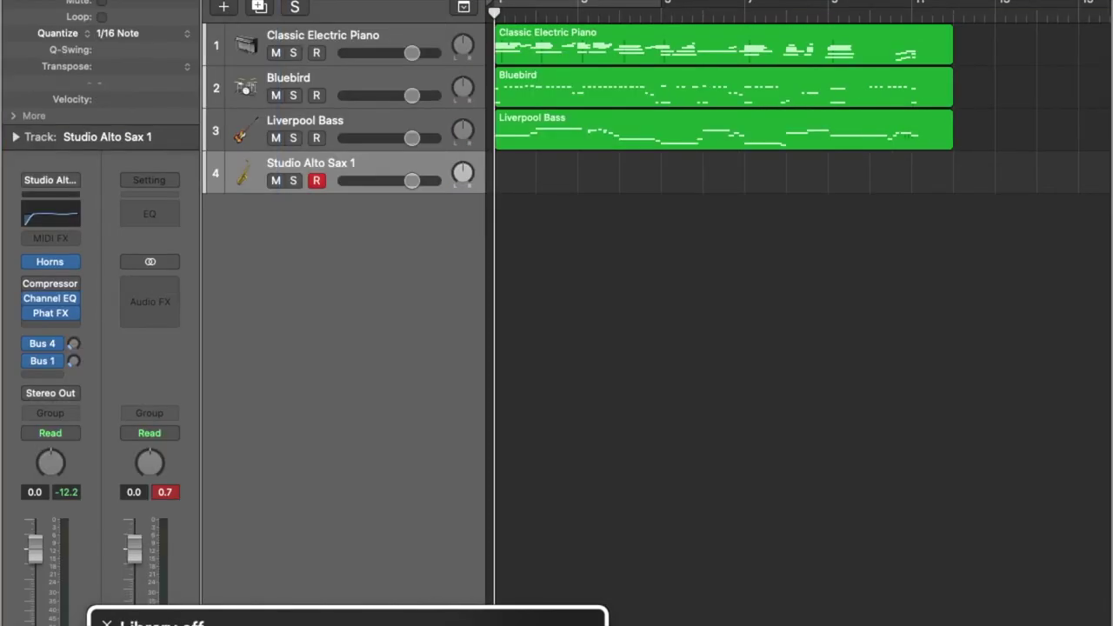
# - Return to bar 1, step the playhead forward and back by bars, and play the project briefly
pyautogui.press('Return')
pyautogui.press('.')
pyautogui.press('.')
pyautogui.press('.')
pyautogui.press(',')
pyautogui.press('space')
pyautogui.press(',')
pyautogui.press('.')
pyautogui.press(',')
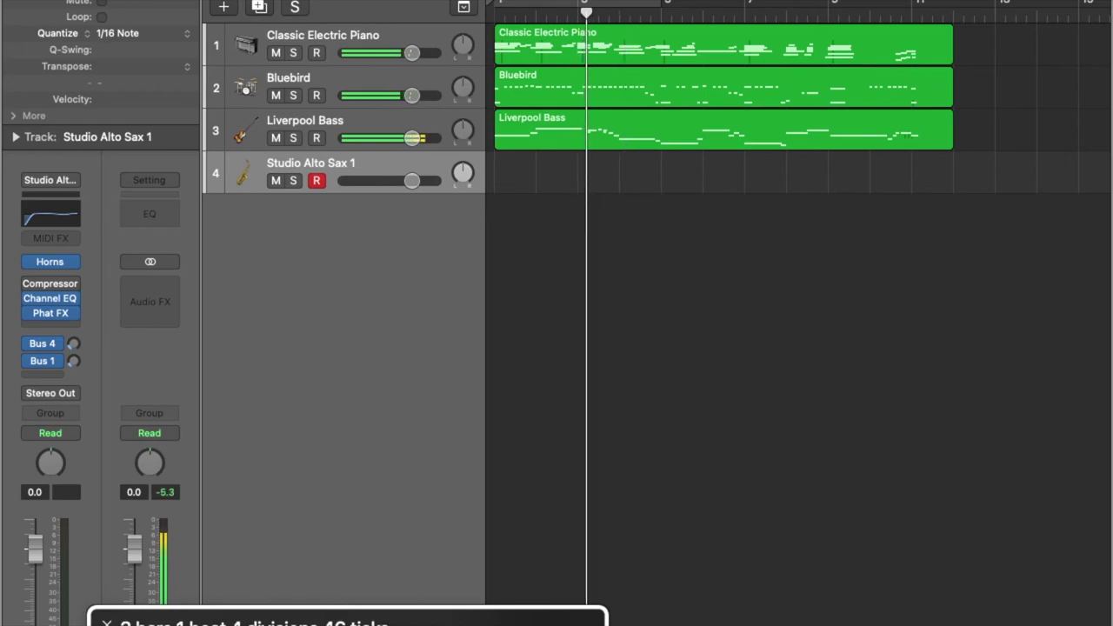
# - Place the playhead at bar 4 and record a saxophone performance on the Studio Alto Sax 1 track through bar 11
pyautogui.press('.')
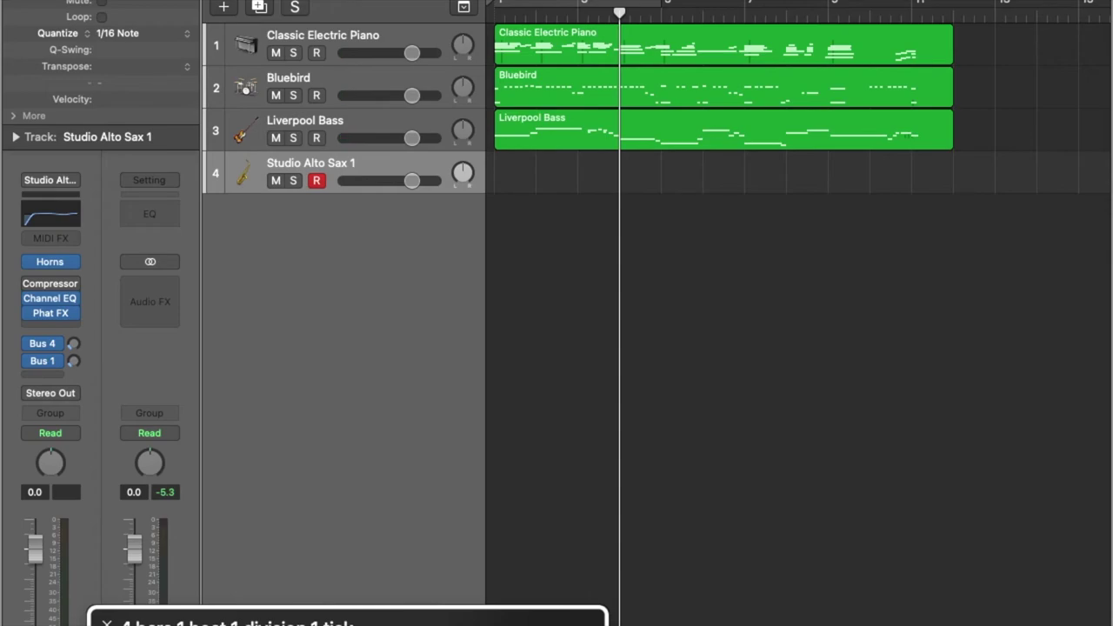
pyautogui.press('space')
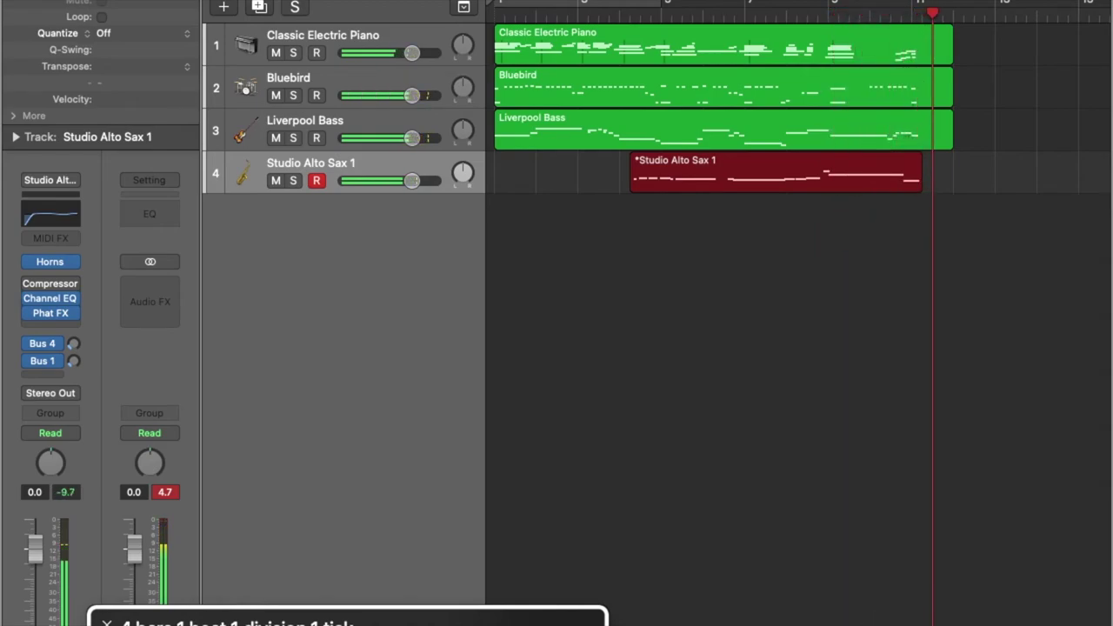
pyautogui.press('space')
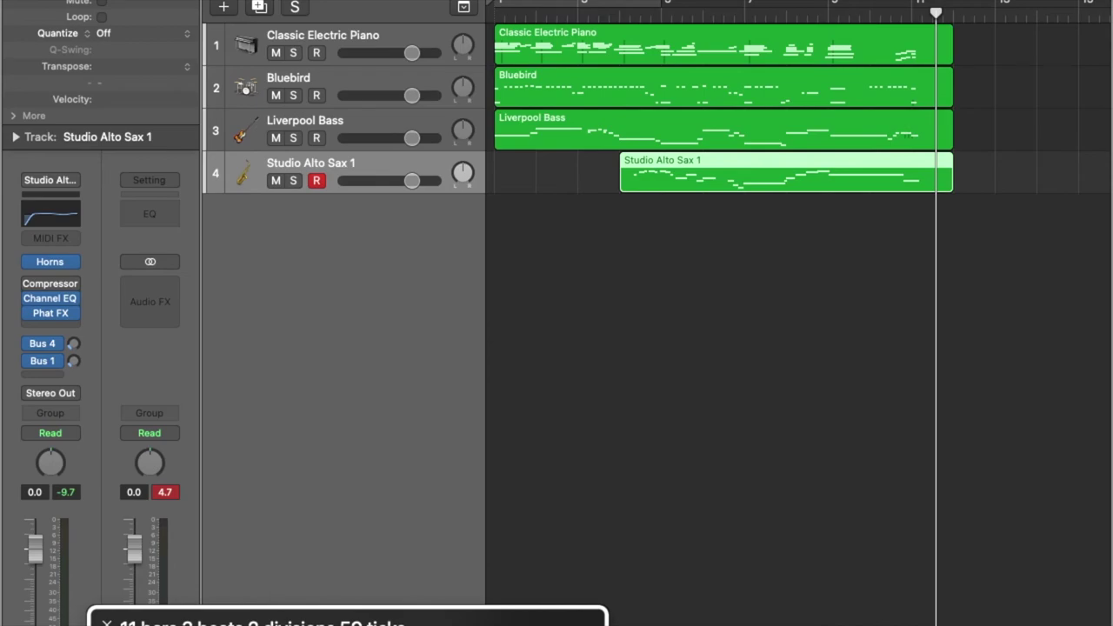
# - Deselect all regions, select the Studio Alto Sax 1 region, and play the project from the start of that region
pyautogui.press('super+shift+a')
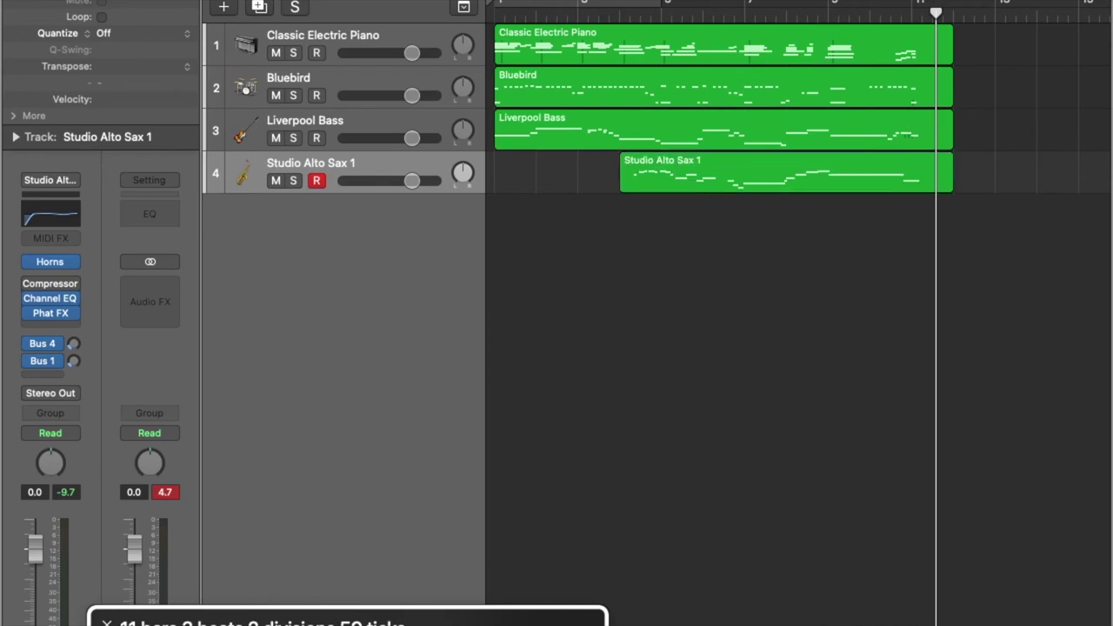
pyautogui.click(782, 171)
pyautogui.hotkey('shift', 'space')
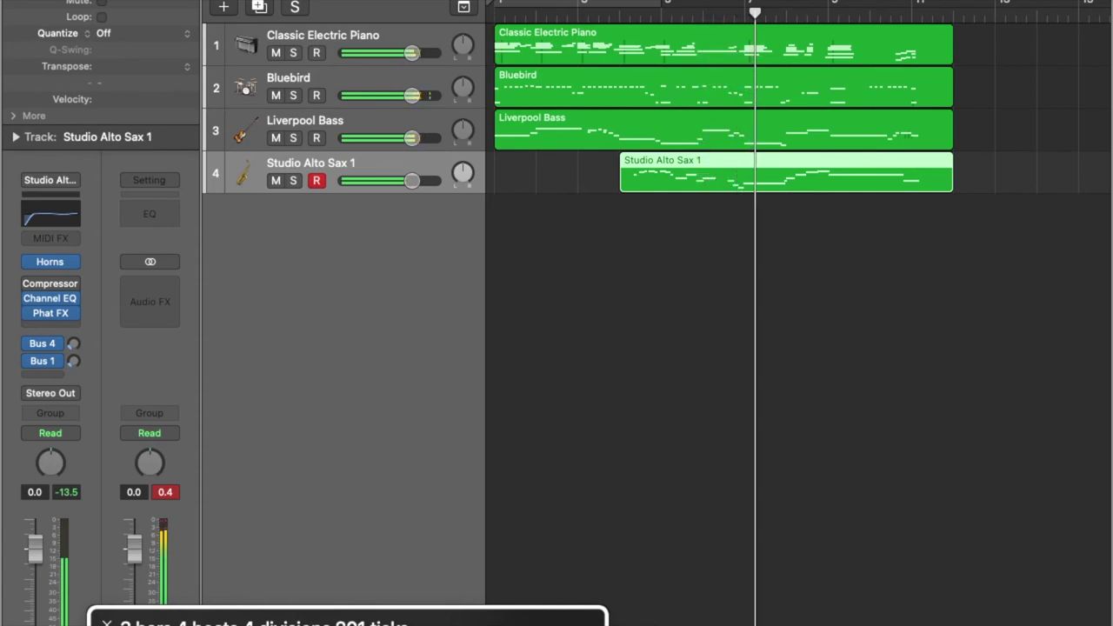
pyautogui.press('space')
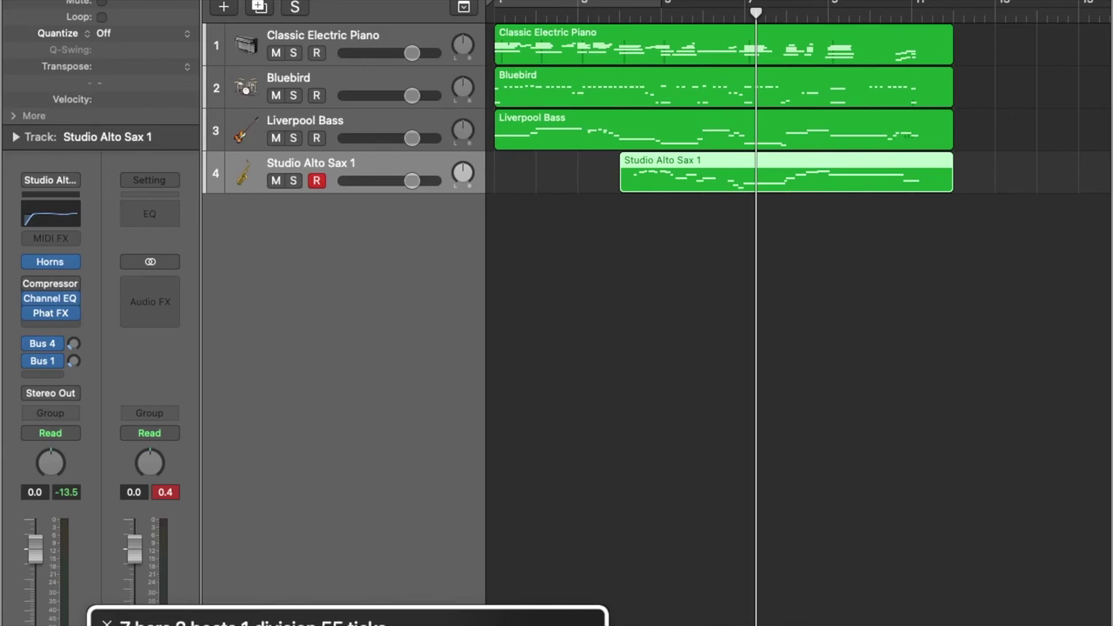
pyautogui.press('space')
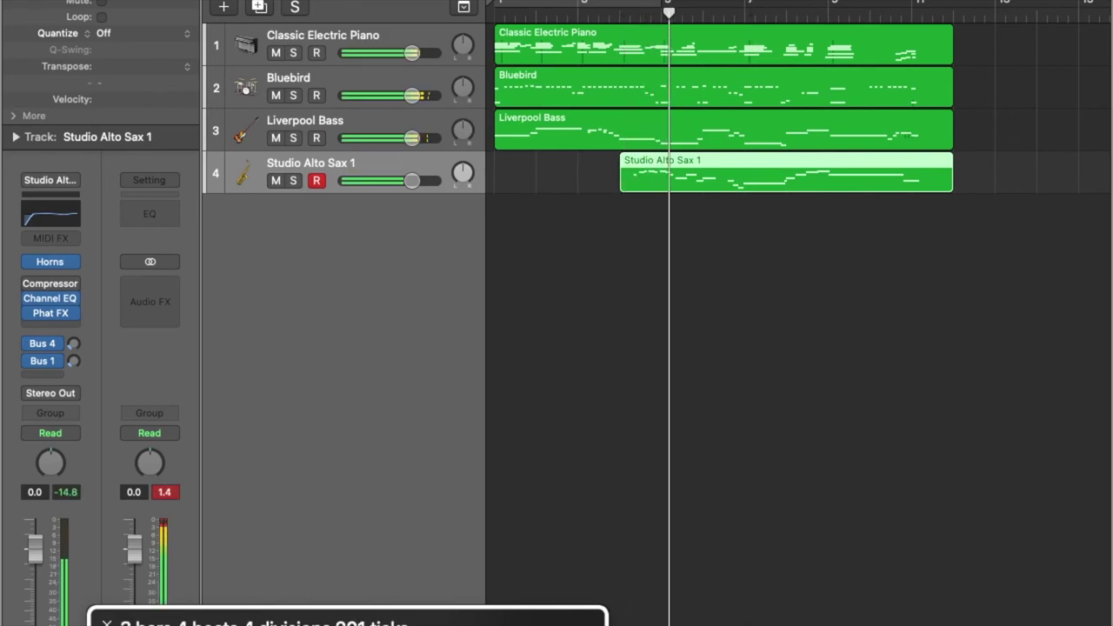
# - Toggle solo on and off for the Studio Alto Sax 1 track during playback and rewind the playhead by bars
pyautogui.press('s')
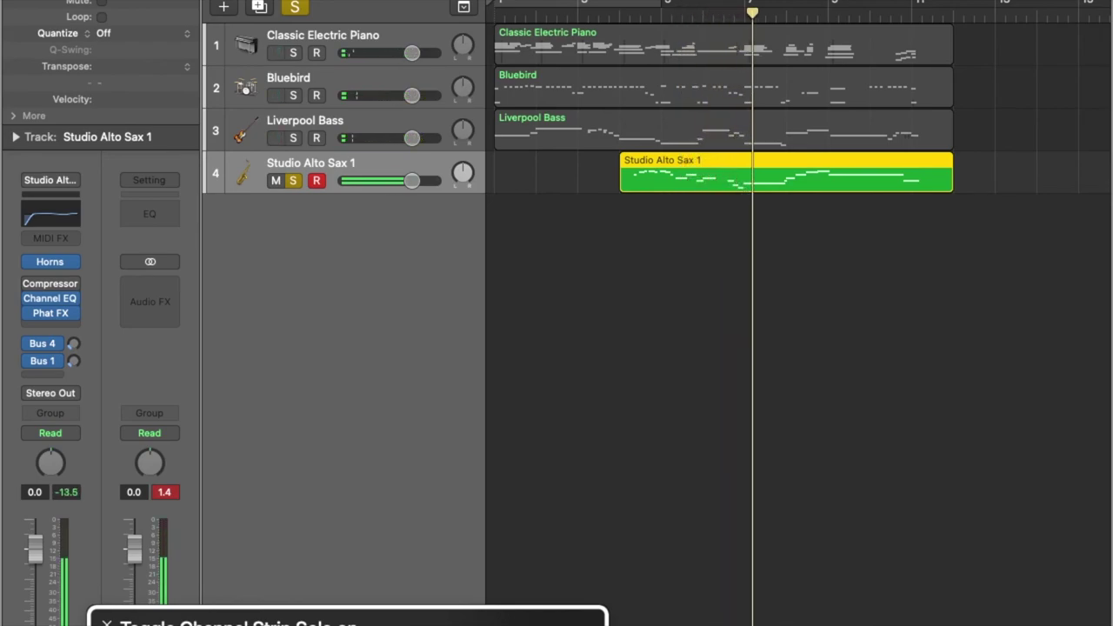
pyautogui.press('s')
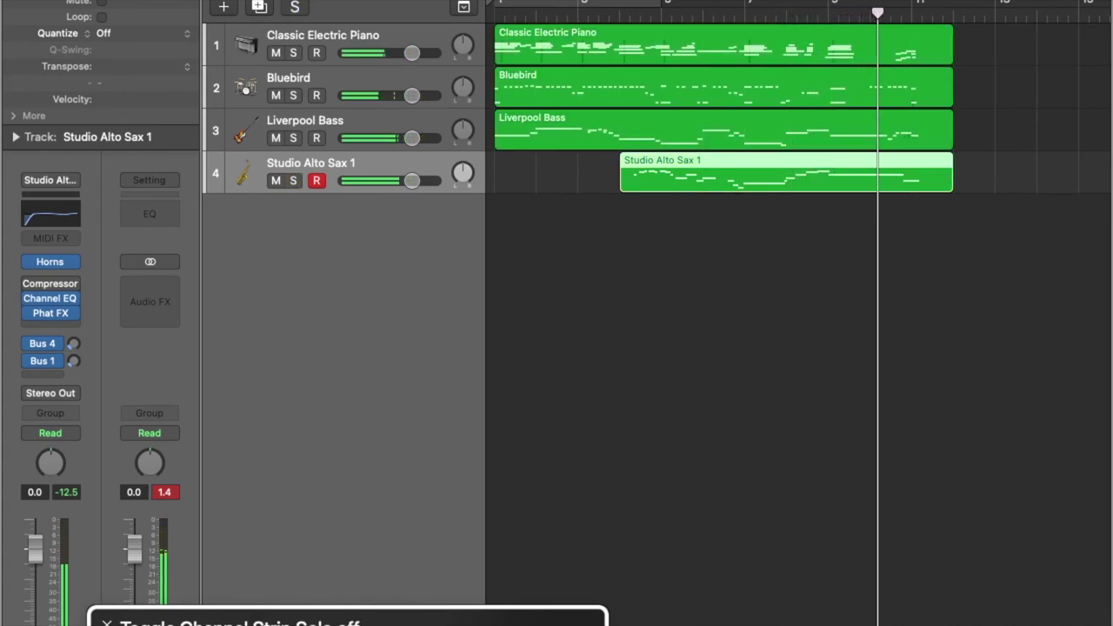
pyautogui.press(',')
pyautogui.press(',')
pyautogui.press(',')
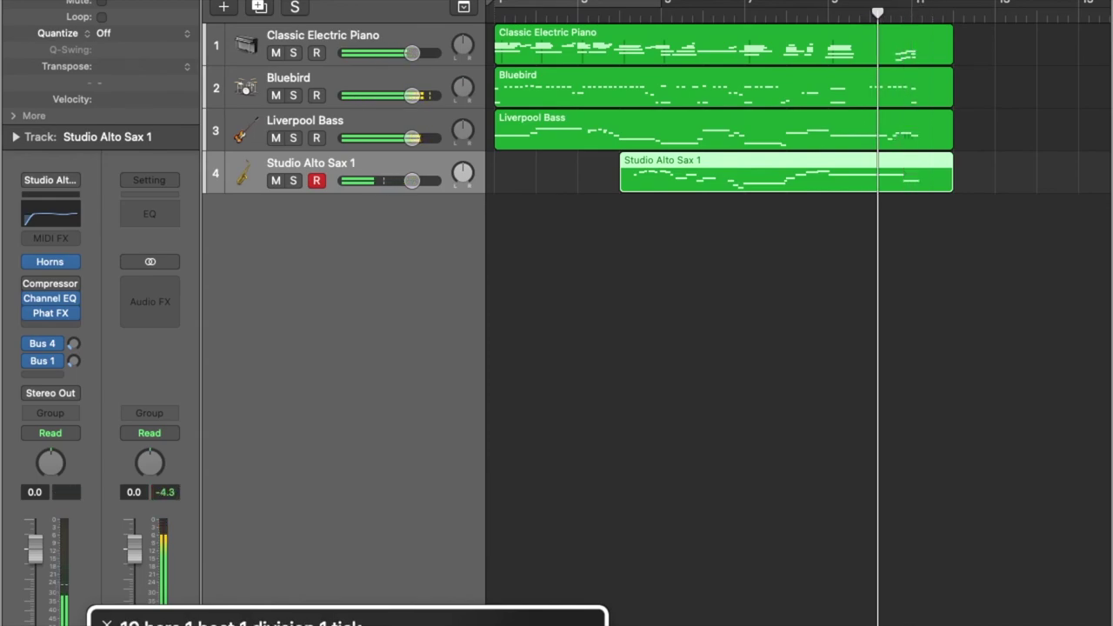
# - Place the playhead in bar 10, before the final sax notes, and split the Studio Alto Sax 1 region there, keeping the crossing notes
pyautogui.press(',')
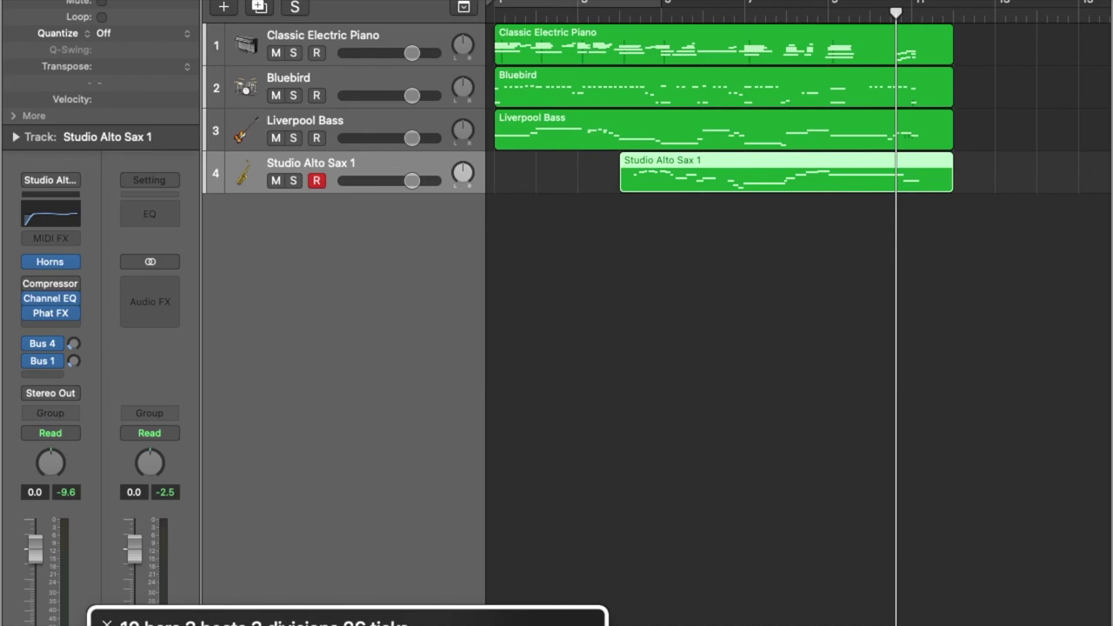
pyautogui.press('space')
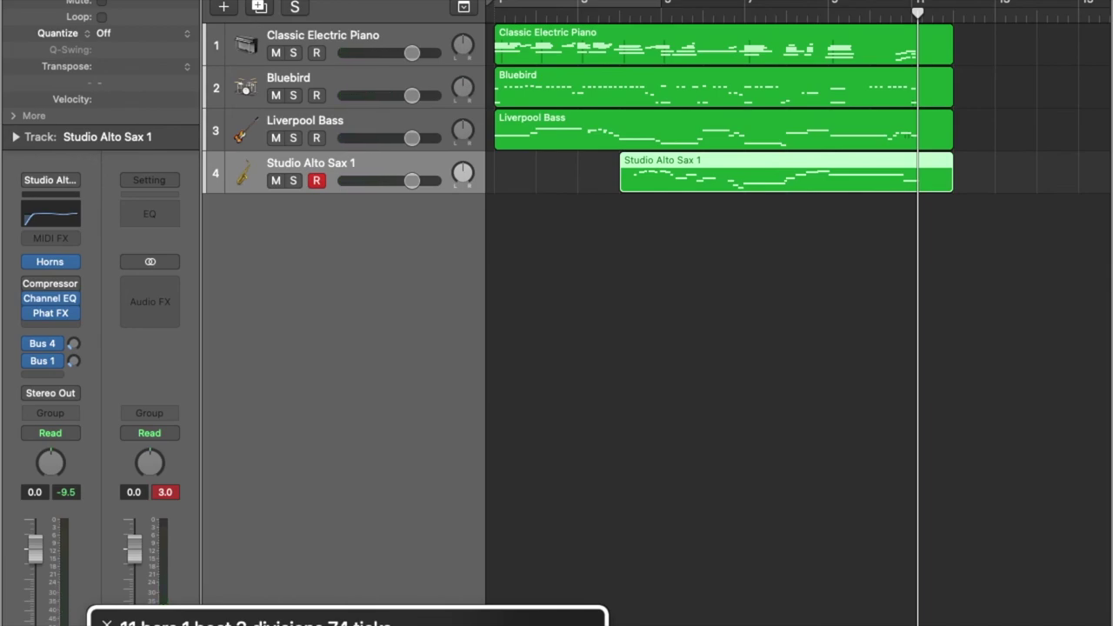
pyautogui.press(',')
pyautogui.press('space')
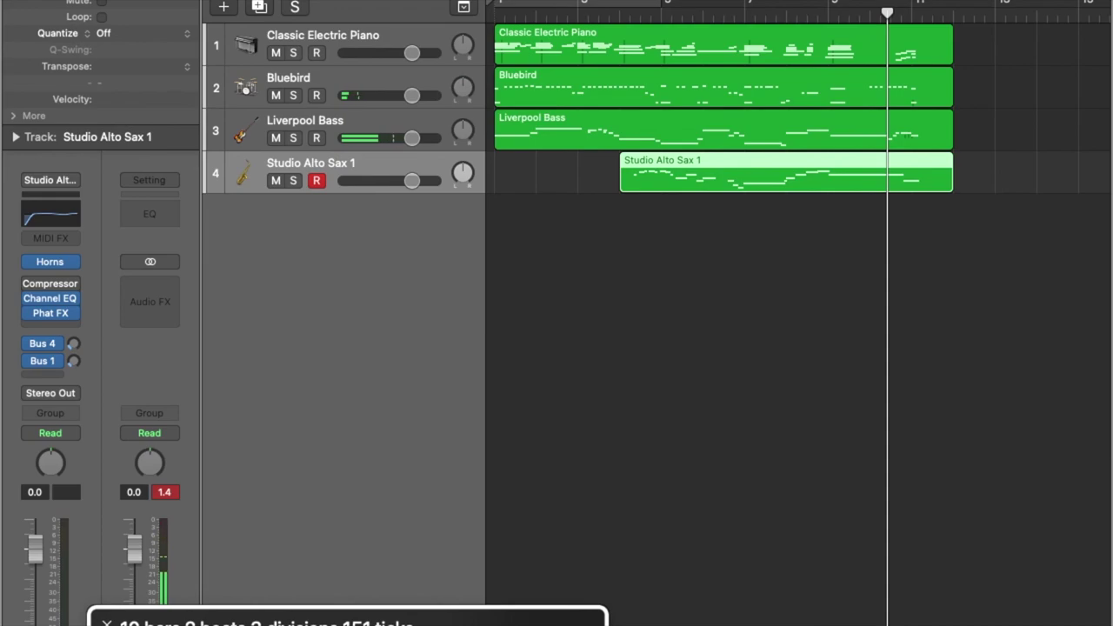
pyautogui.press('super+t')
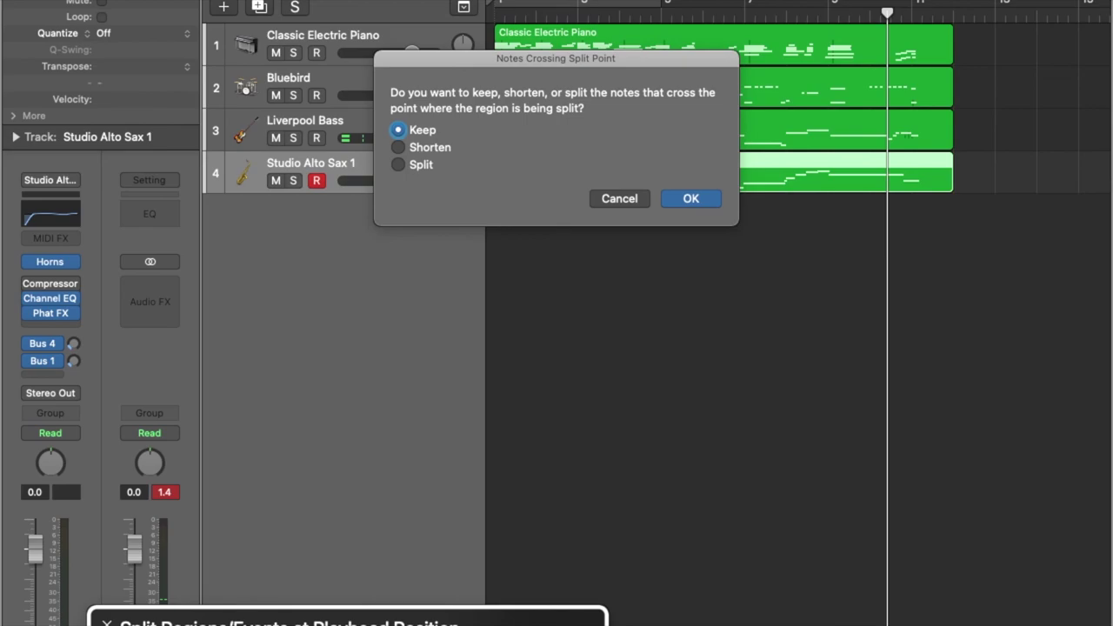
pyautogui.press('Tab')
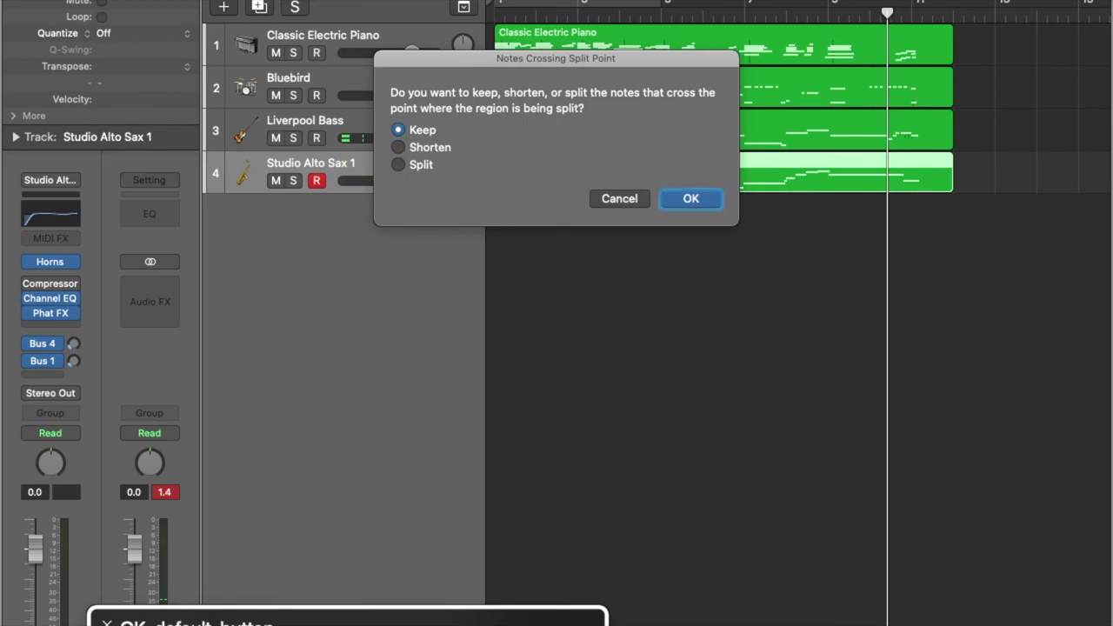
pyautogui.press('Return')
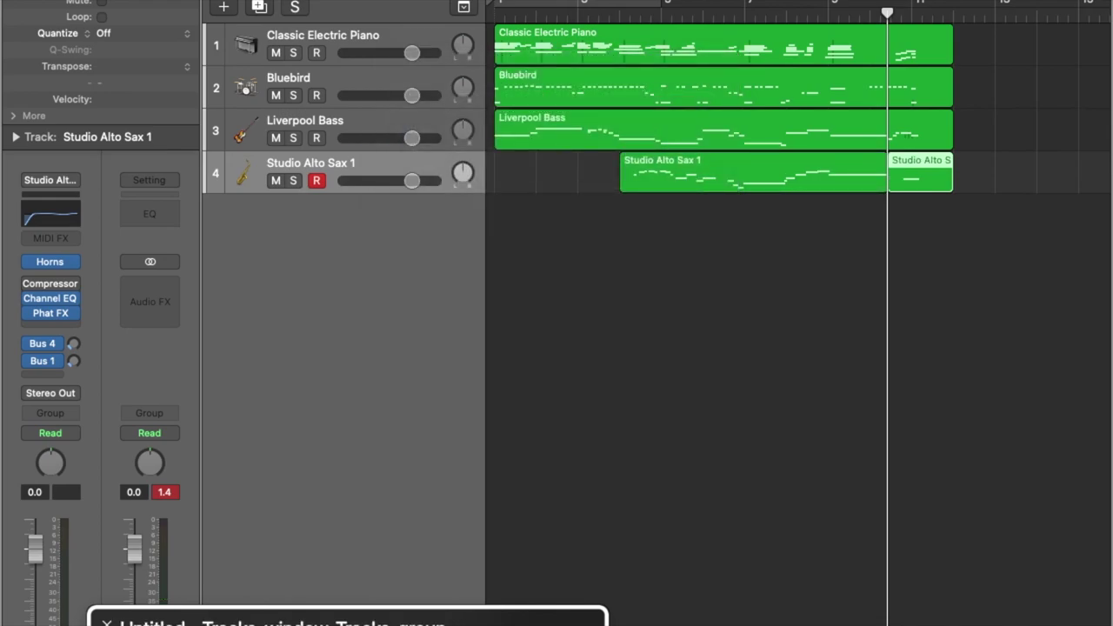
# - Play the project from the split point, select the longer Studio Alto Sax 1 region before the split, and play from its start
pyautogui.press('space')
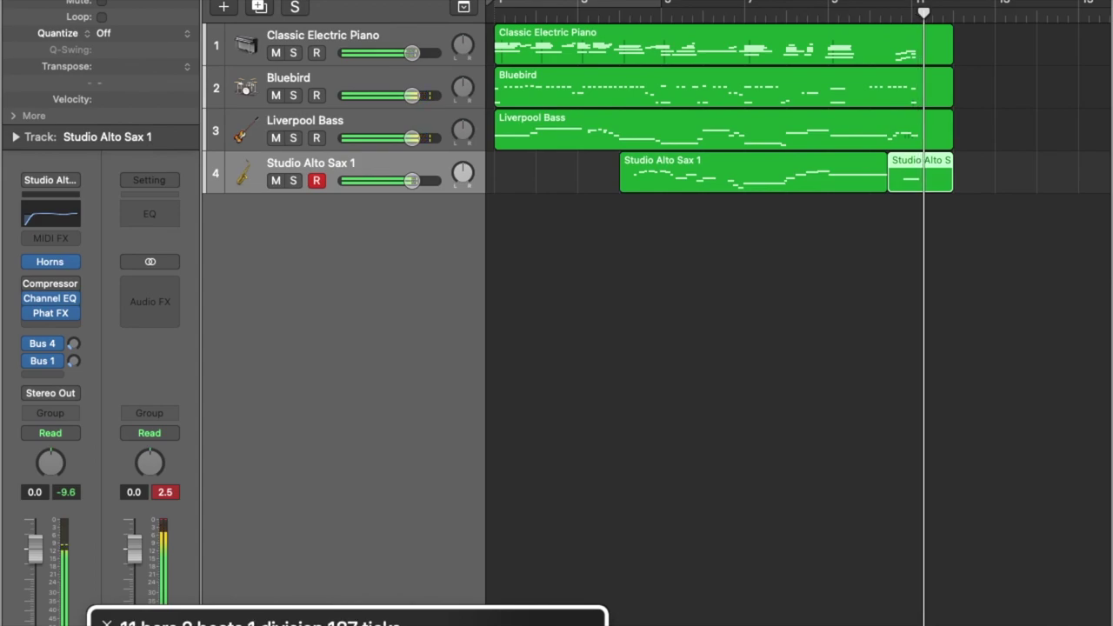
pyautogui.press('Left')
pyautogui.hotkey('shift', 'Return')
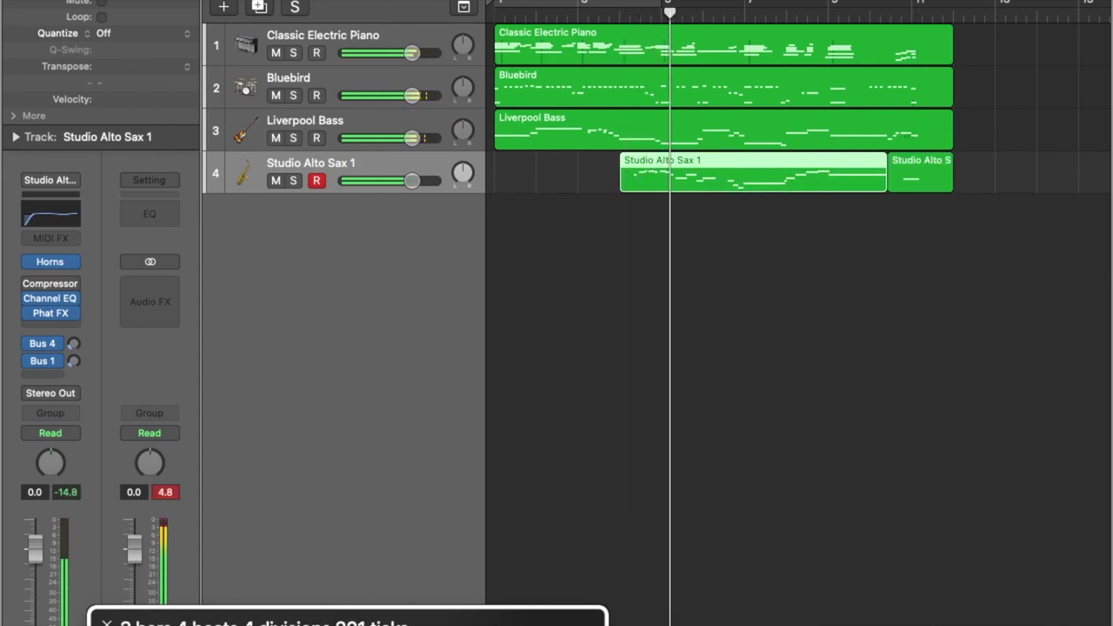
pyautogui.press('space')
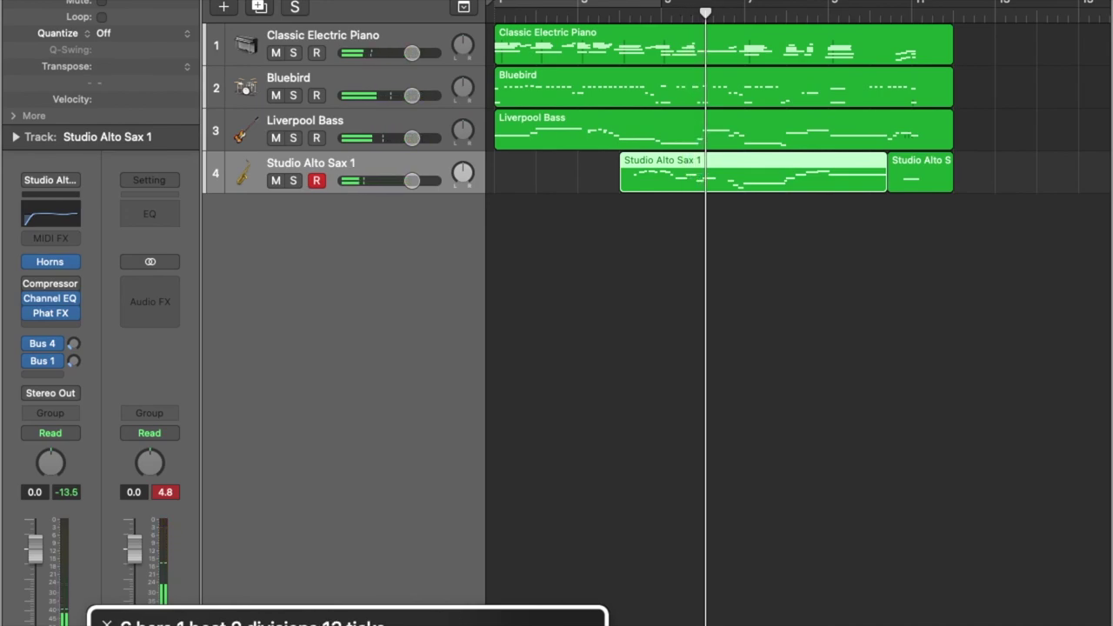
# - Select the short Studio Alto Sax 1 region after the split, play from its start, and cut that region from the track
pyautogui.click(920, 178)
pyautogui.hotkey('shift', 'space')
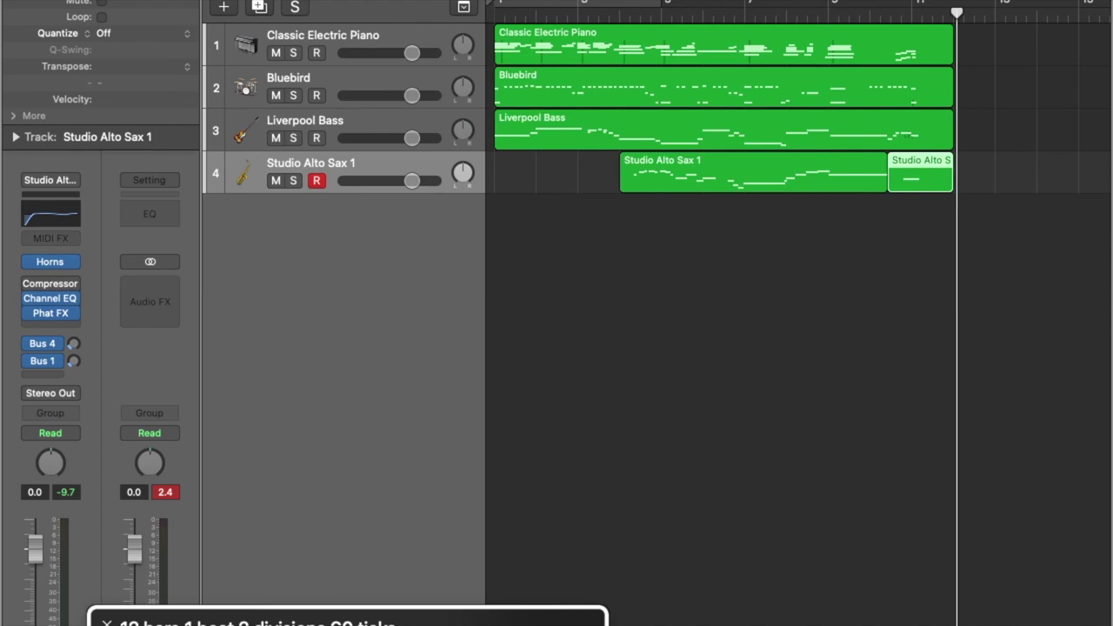
pyautogui.press('space')
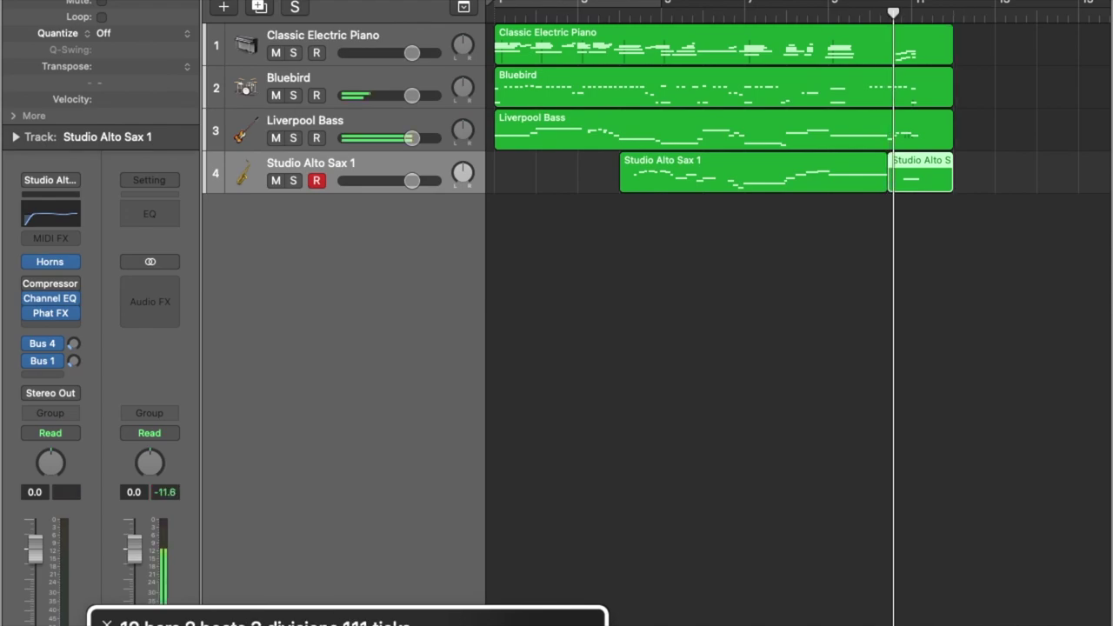
pyautogui.press('space')
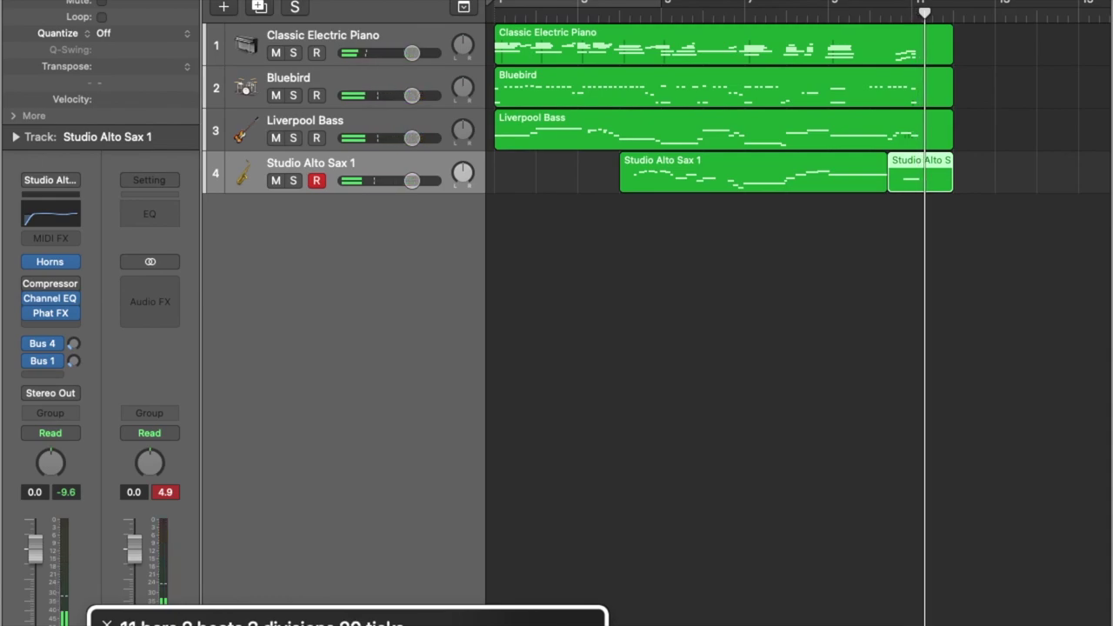
pyautogui.press('super+x')
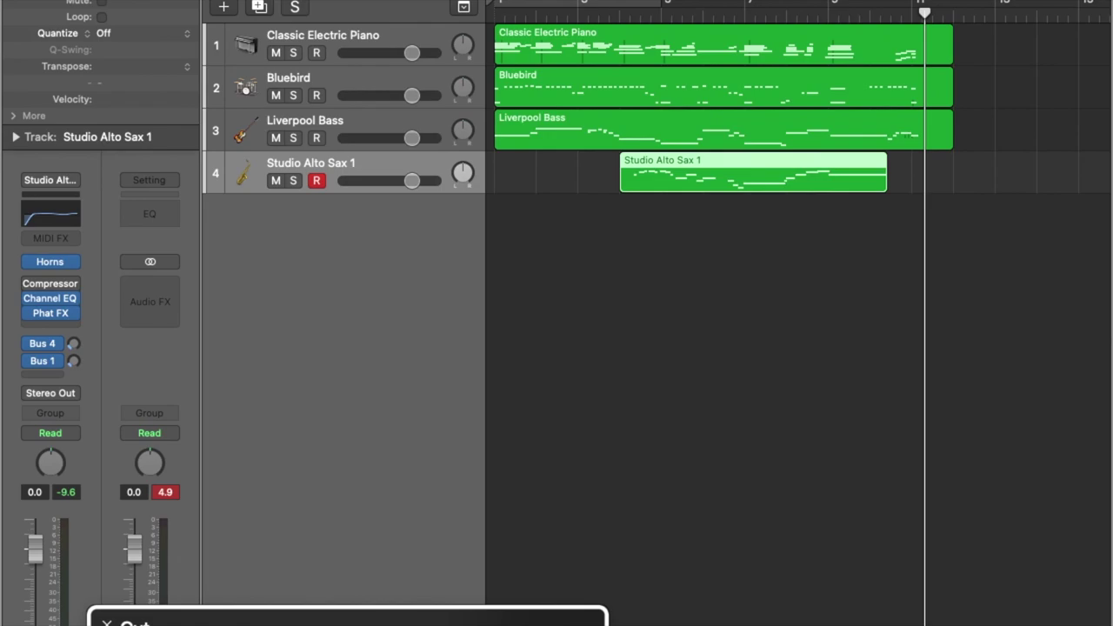
# - Play the project from the start of the remaining Studio Alto Sax 1 region and turn the metronome off
pyautogui.hotkey('shift', 'space')
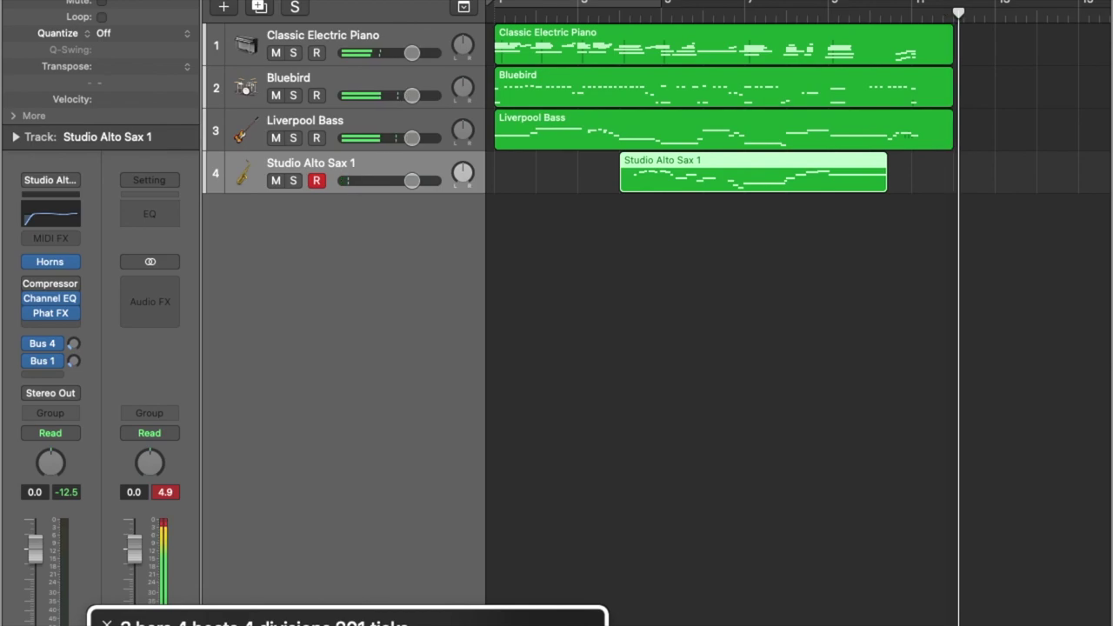
pyautogui.press('k')
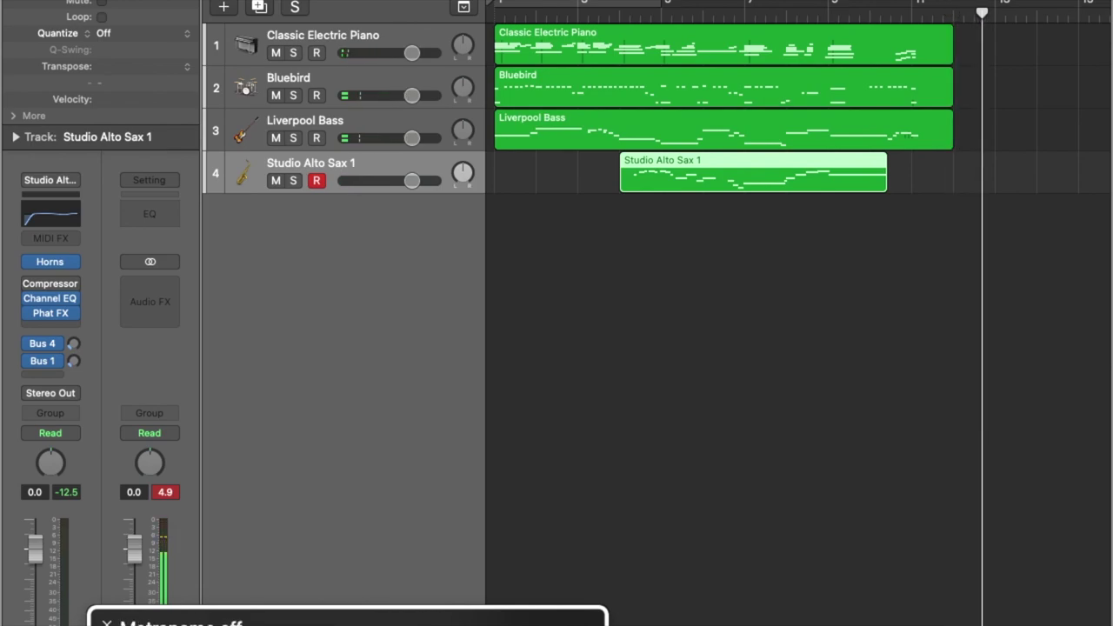